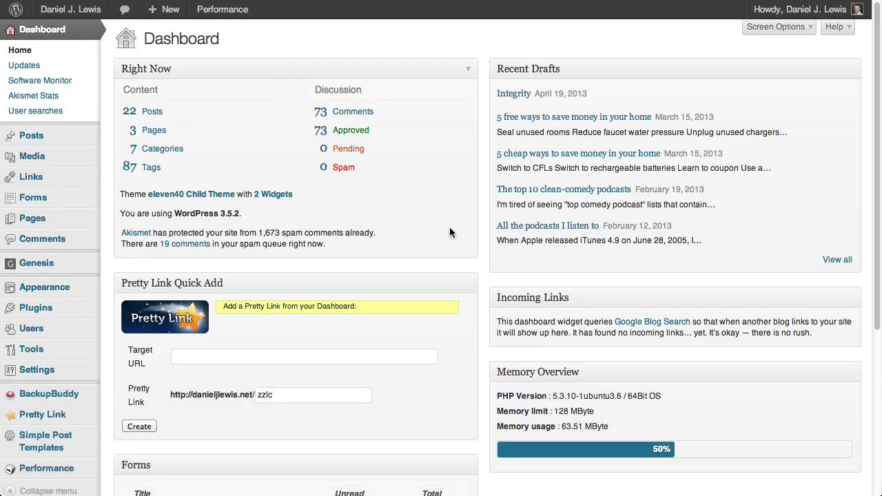
- Start a new blog post
mouse_move(72, 144)
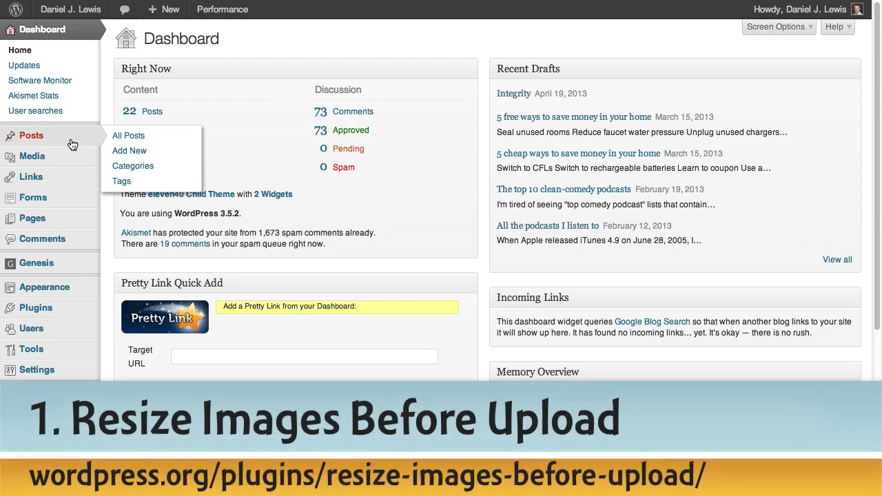
click(162, 152)
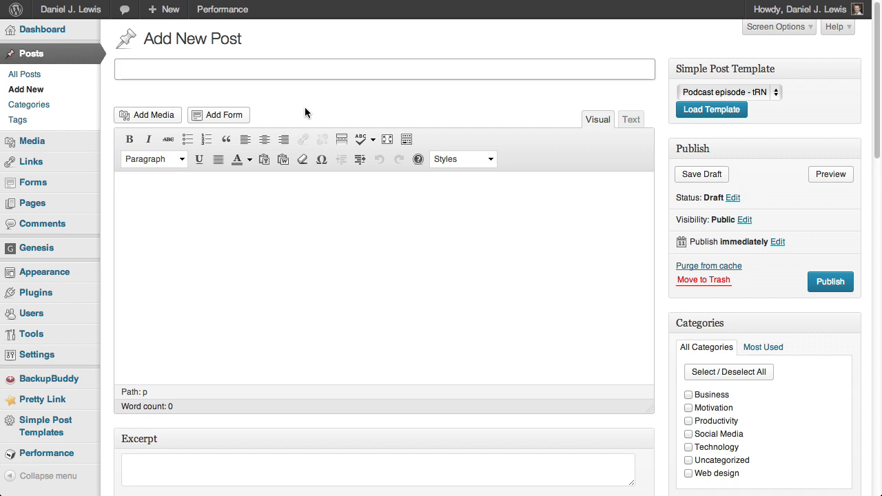
- Switch to Finder and examine the preview, file size and dimensions of jelly_beans.jpg in the tap134 folder
key(super+Tab)
key(super+Tab)
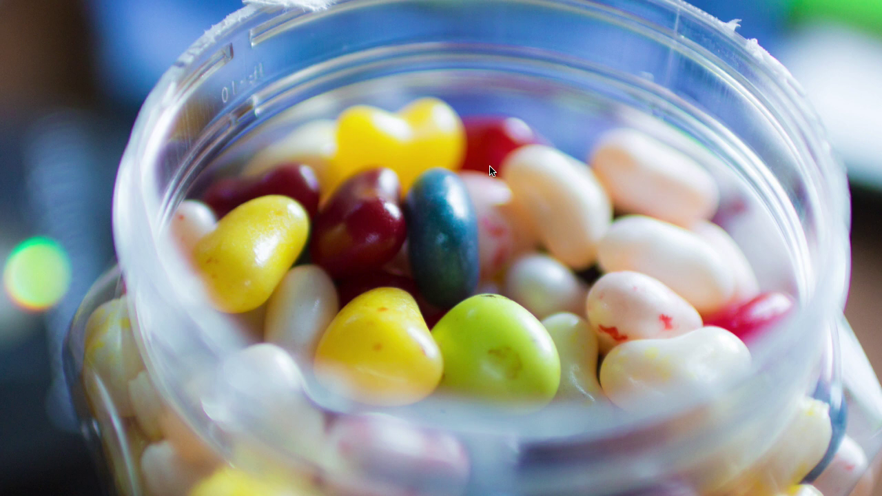
key(space)
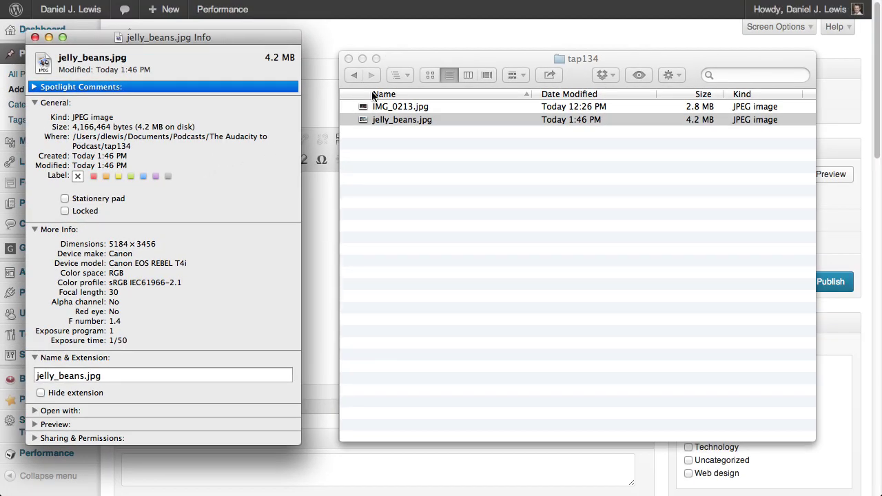
click(445, 54)
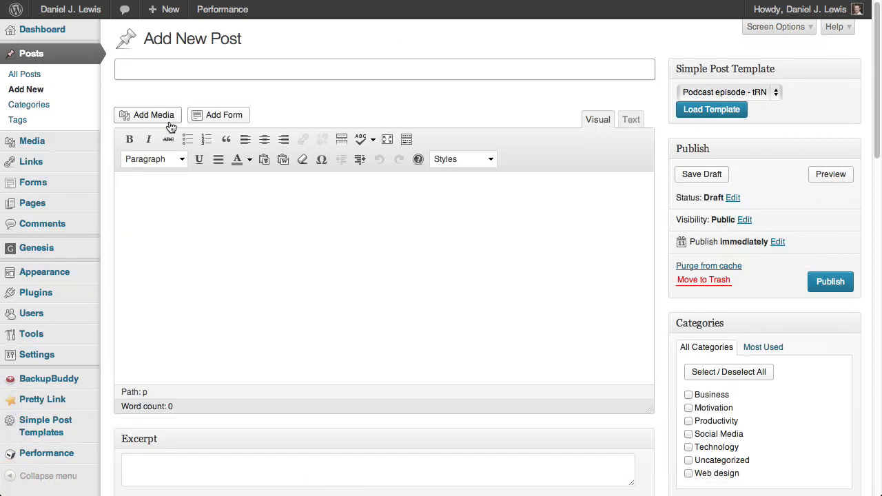
- Upload jelly_beans.jpg from the tap134 Finder folder into the post's media library
click(146, 115)
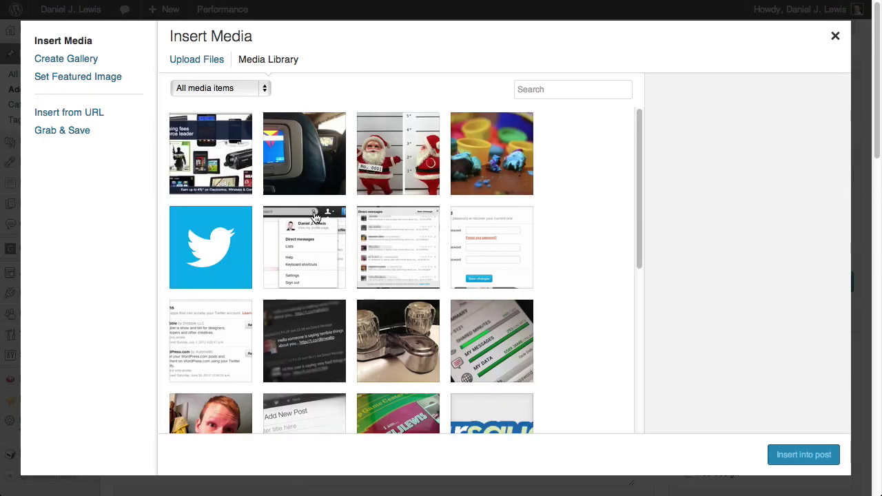
key(super+Tab)
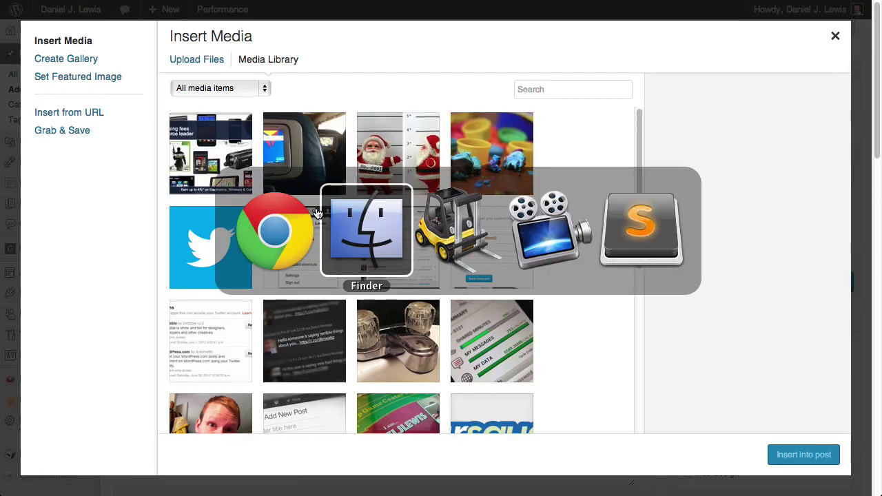
drag(425, 121, 398, 236)
key(super+Tab)
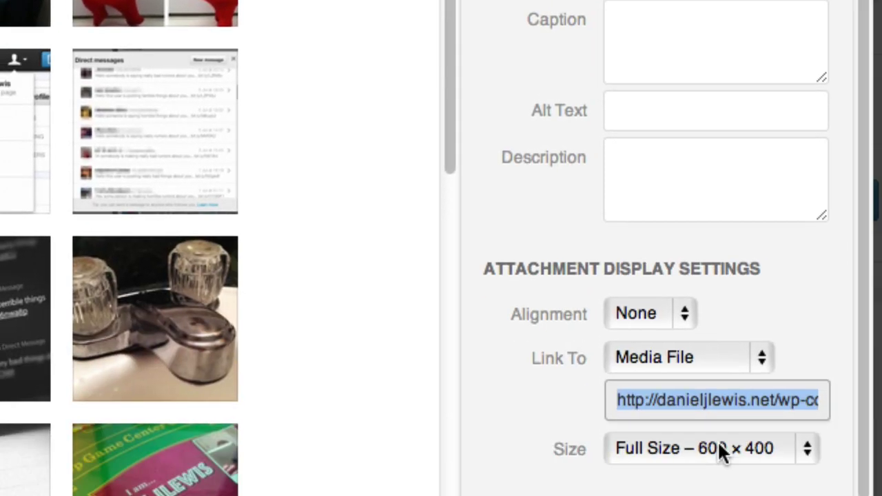
- Check which display sizes are offered for the uploaded jelly_beans.jpg, and close the media dialog
click(719, 452)
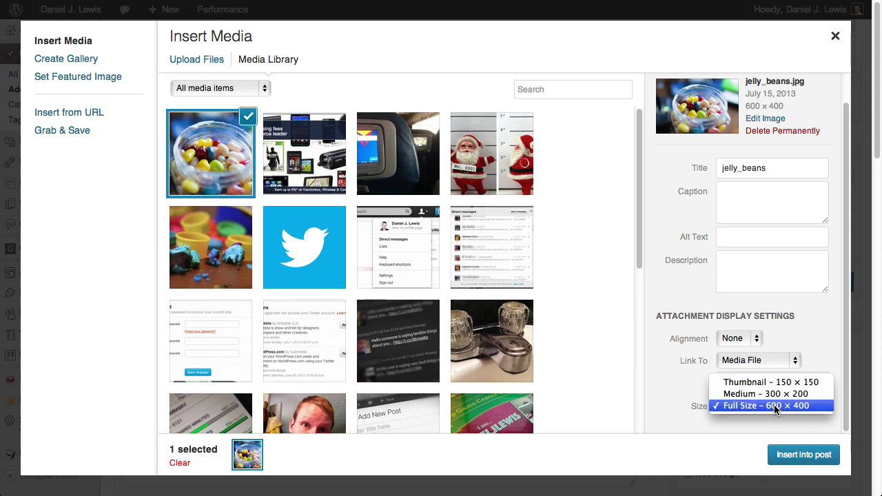
click(836, 33)
click(836, 36)
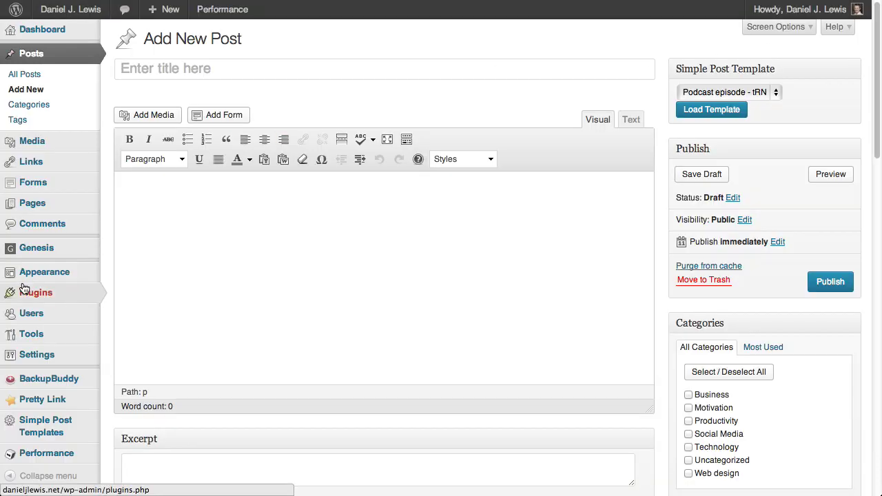
- Open the site's Media Settings to review the image sizes and the resize-before-upload options
mouse_move(58, 365)
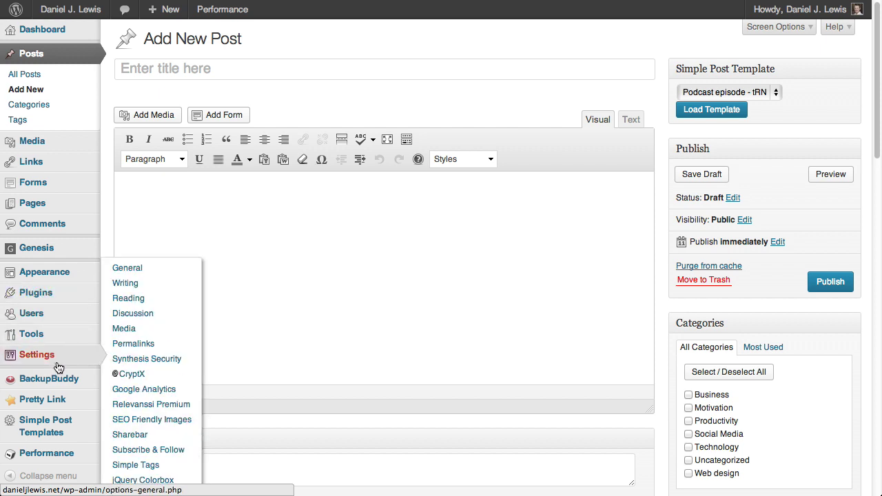
click(144, 333)
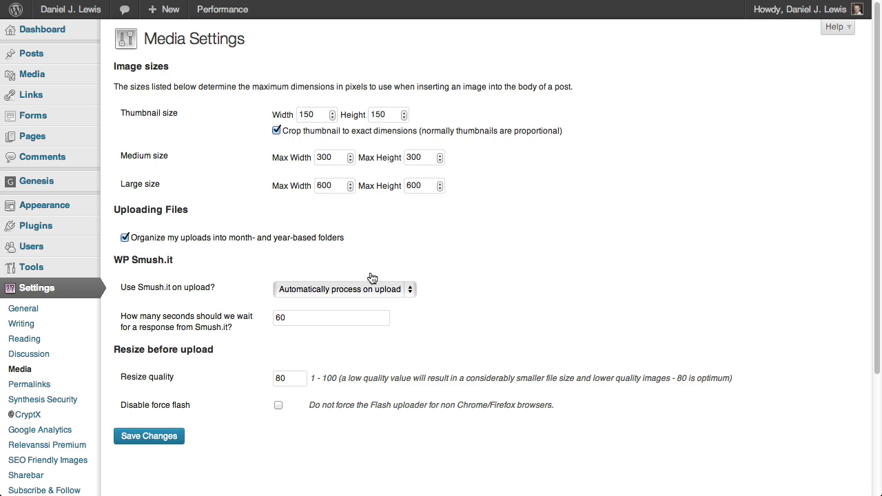
- Switch to ForkLift, open wp-config.php for editing, and uncomment the RIBU_RESIZE_WIDTH and RIBU_RESIZE_HEIGHT lines
key(super+Tab)
key(super+Tab)
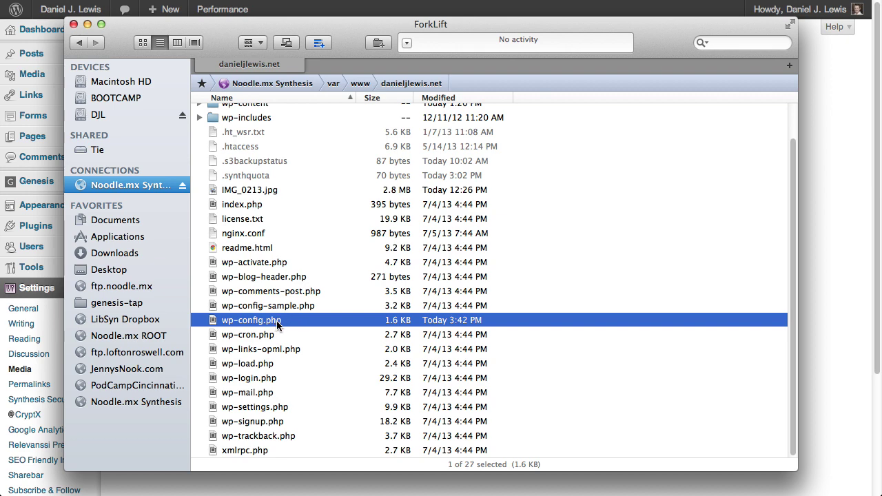
double_click(277, 321)
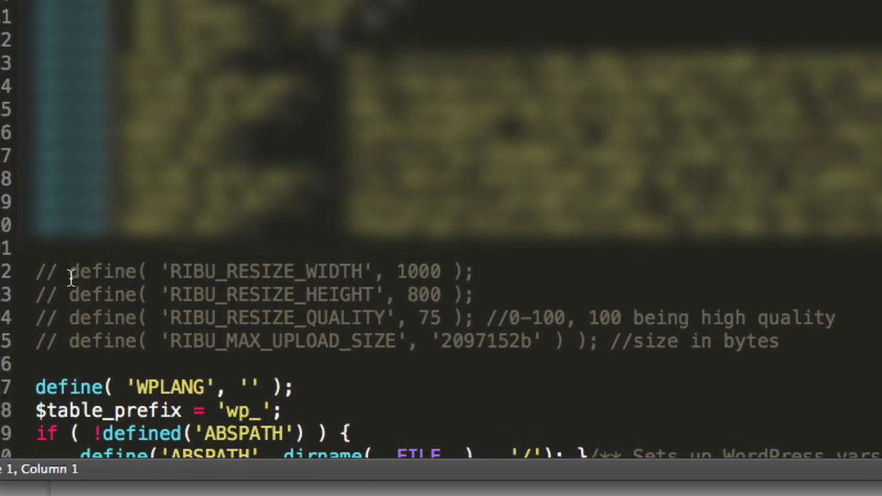
drag(69, 276, 34, 295)
key(BackSpace)
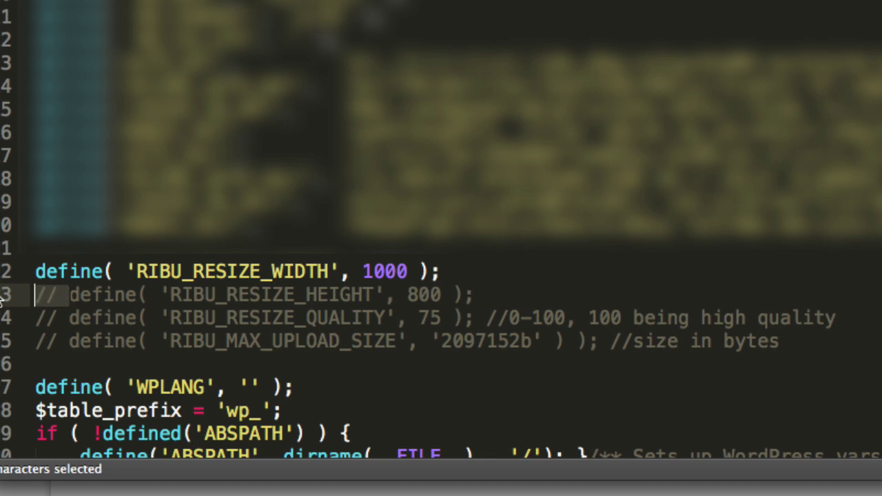
key(BackSpace)
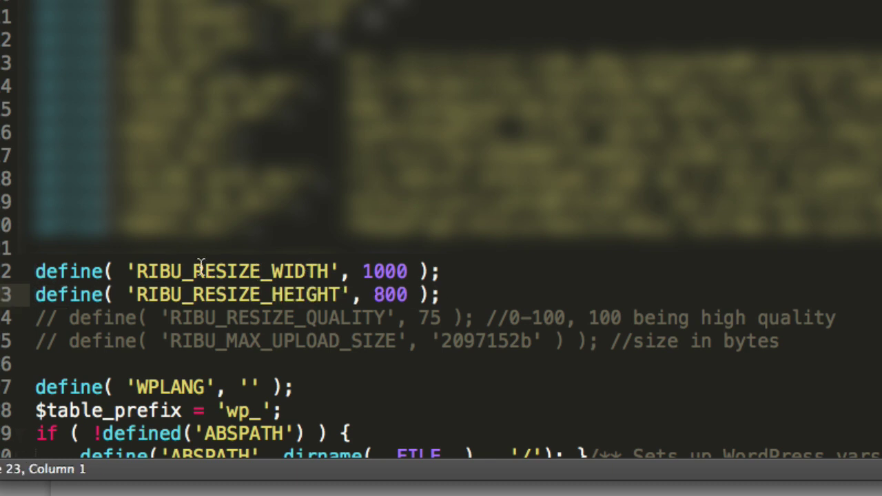
- Set RIBU_RESIZE_WIDTH to 1920 and RIBU_RESIZE_HEIGHT to 1080 in wp-config.php, and save and close the file
double_click(386, 272)
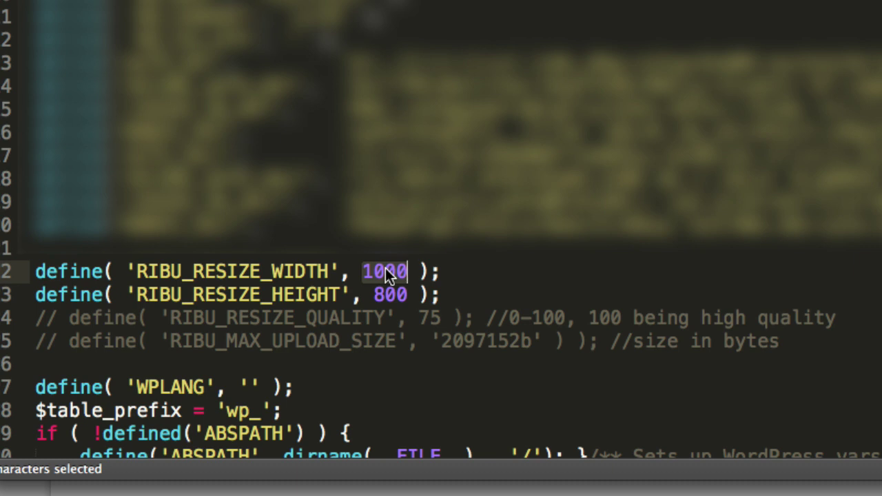
text(1920)
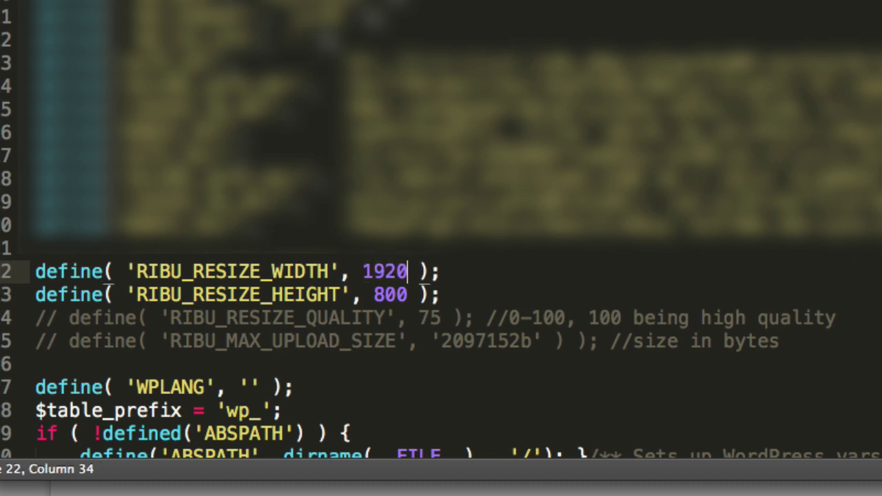
double_click(391, 294)
text(1-9-)
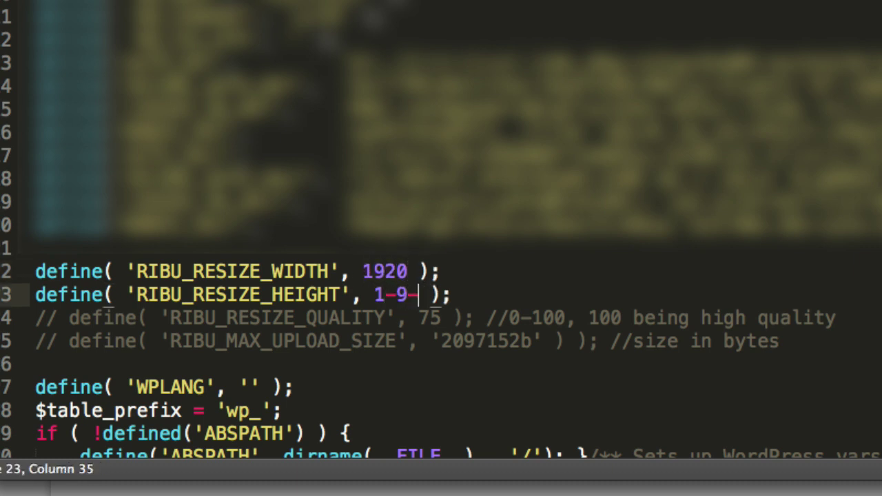
key(BackSpace)
key(BackSpace)
key(BackSpace)
text(080)
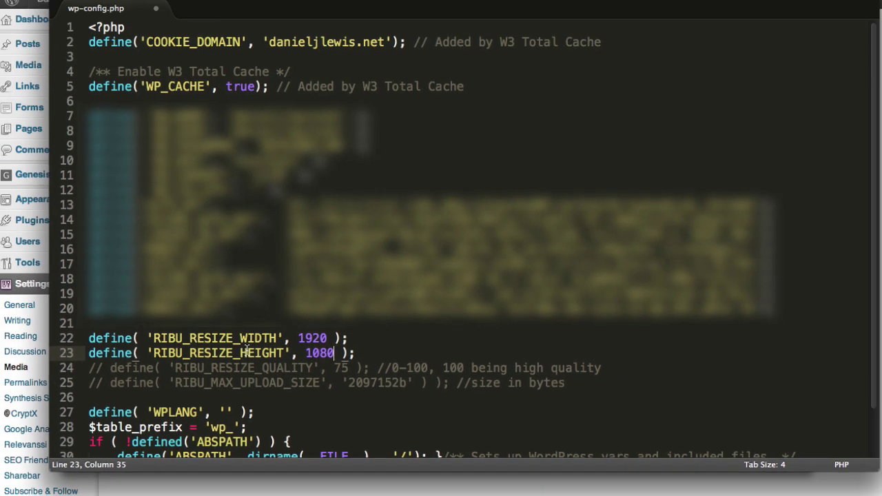
key(super+s)
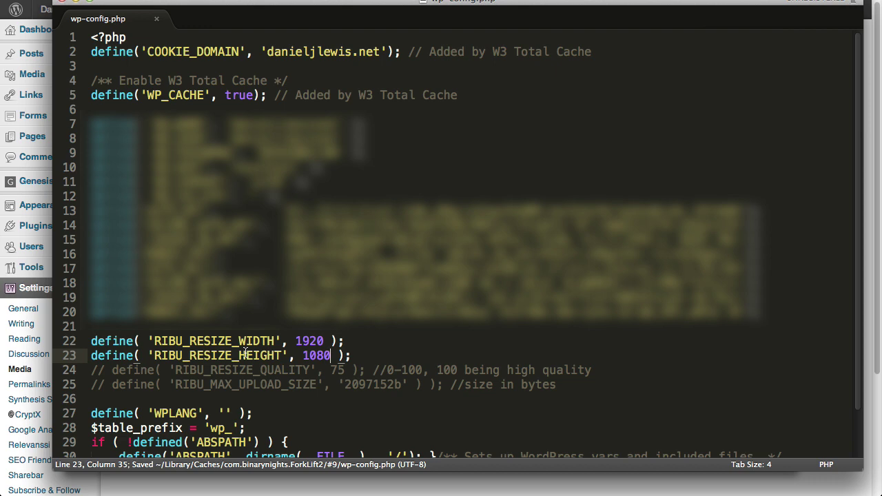
key(super+w)
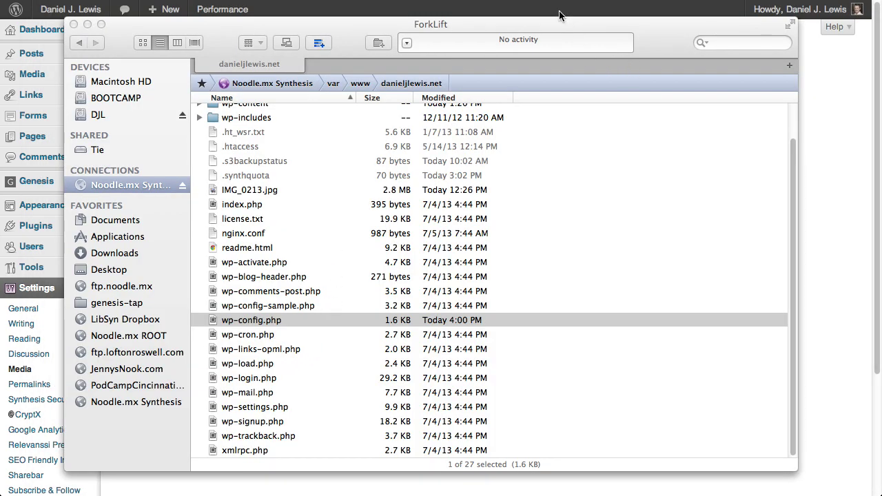
- Return to WordPress in Chrome, start another new post, and open its Insert Media dialog
key(super+Tab)
mouse_move(52, 75)
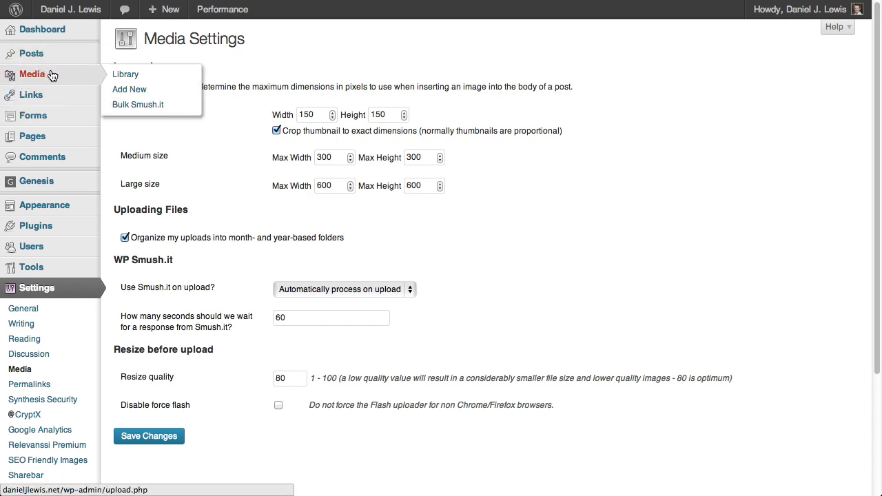
mouse_move(53, 54)
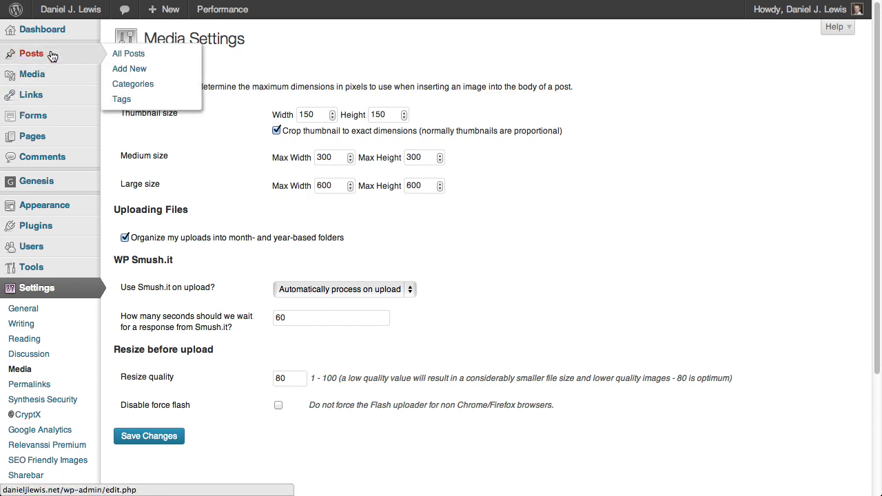
click(141, 69)
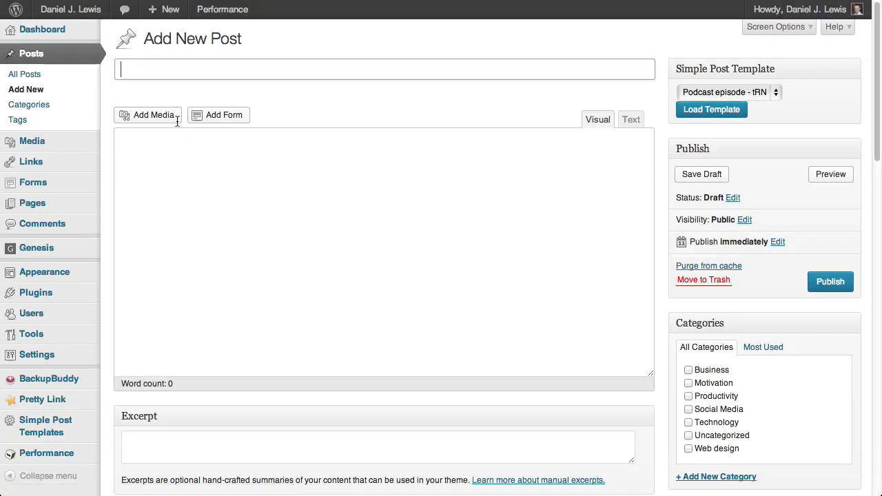
click(171, 117)
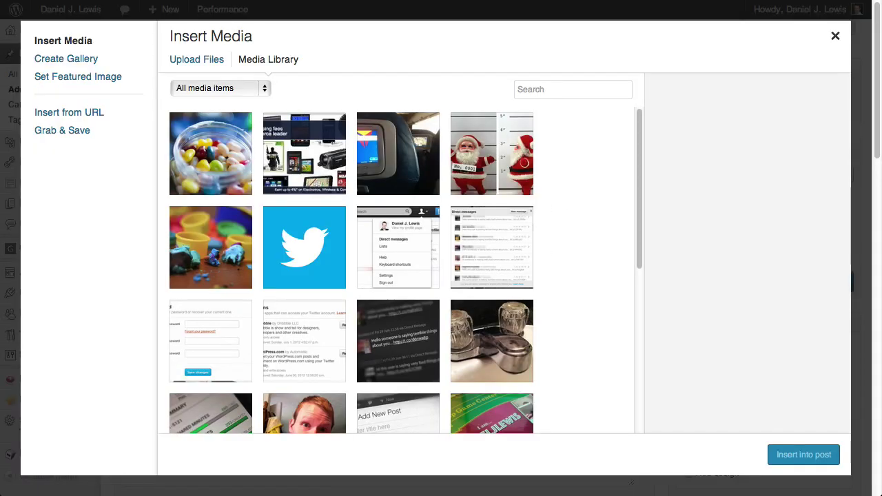
- Upload jelly_beans.jpg from Finder again into the new post's media library
key(super+Tab)
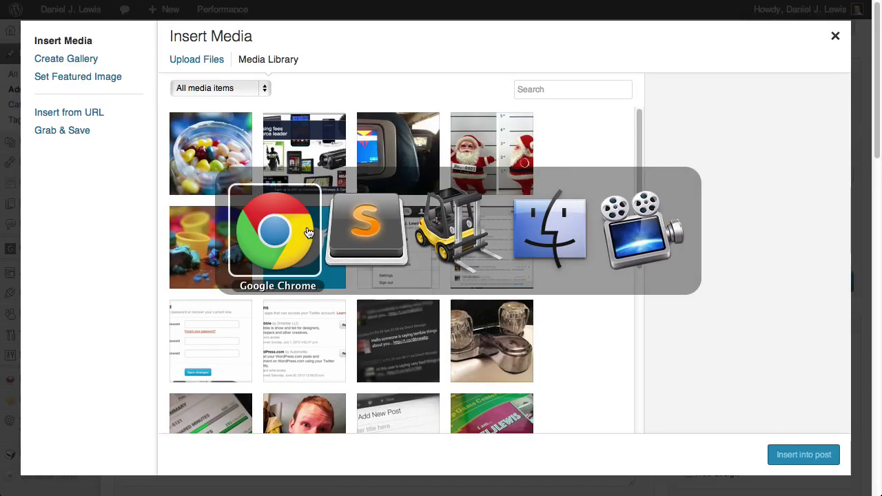
click(549, 229)
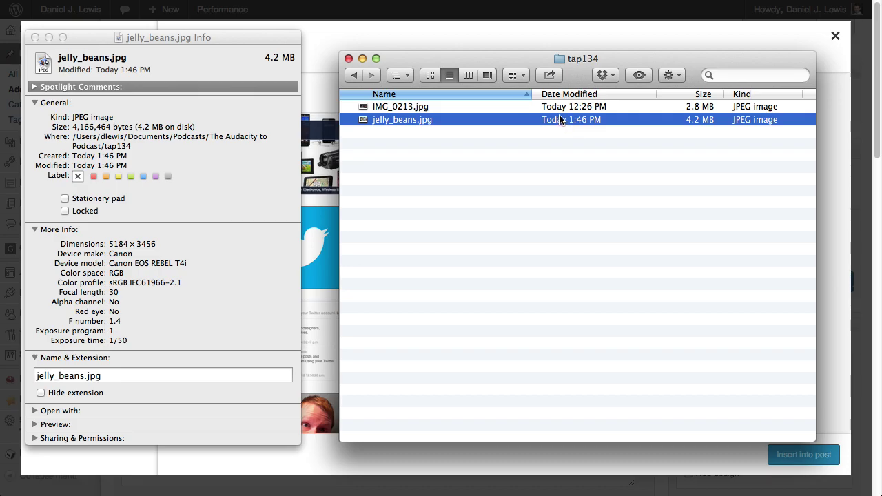
drag(560, 120, 374, 205)
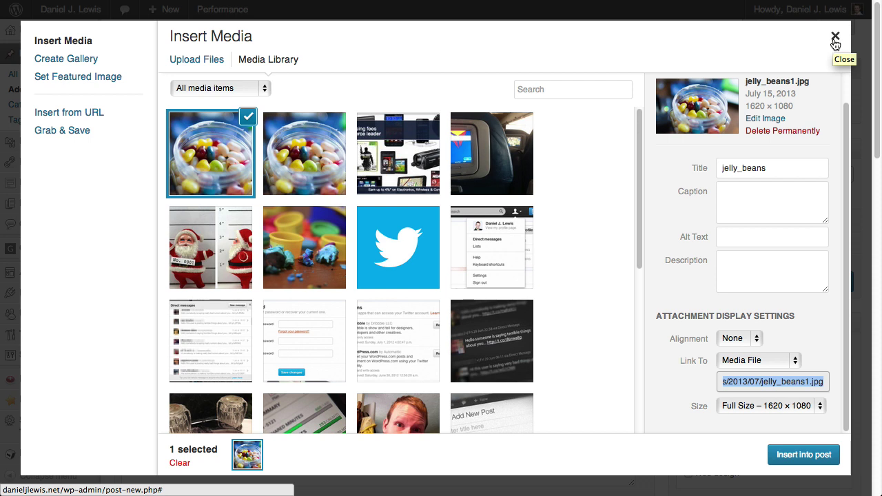
- Switch to ForkLift, browse to wp-content/uploads/2013/07 on the server, and check the file size of jelly_beans1.jpg
key(super+Tab)
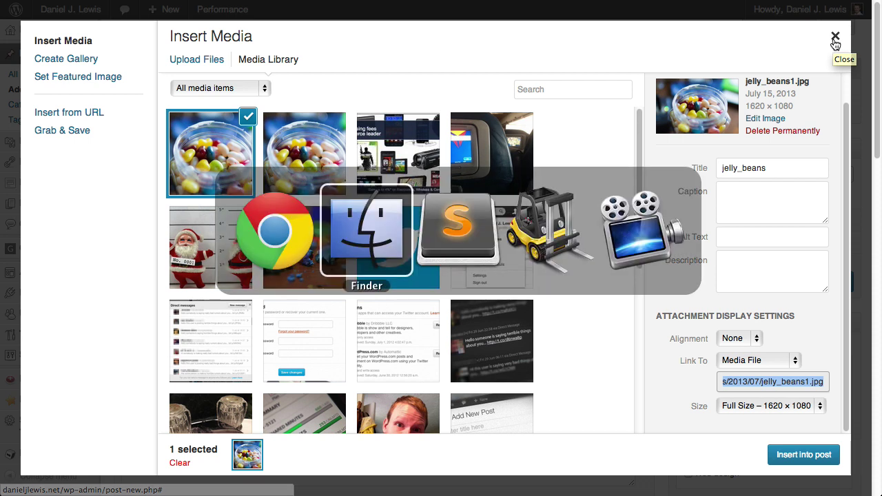
key(super+Tab)
key(super+Tab)
scroll(261, 172, up, 1)
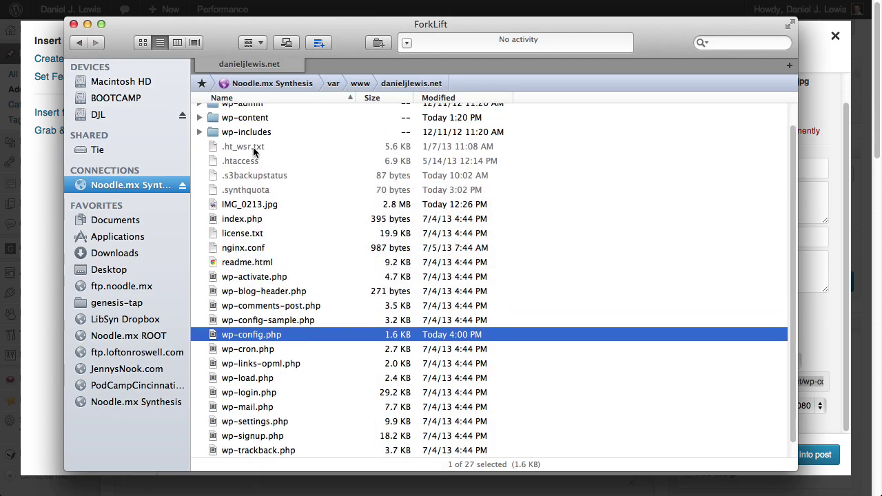
double_click(252, 120)
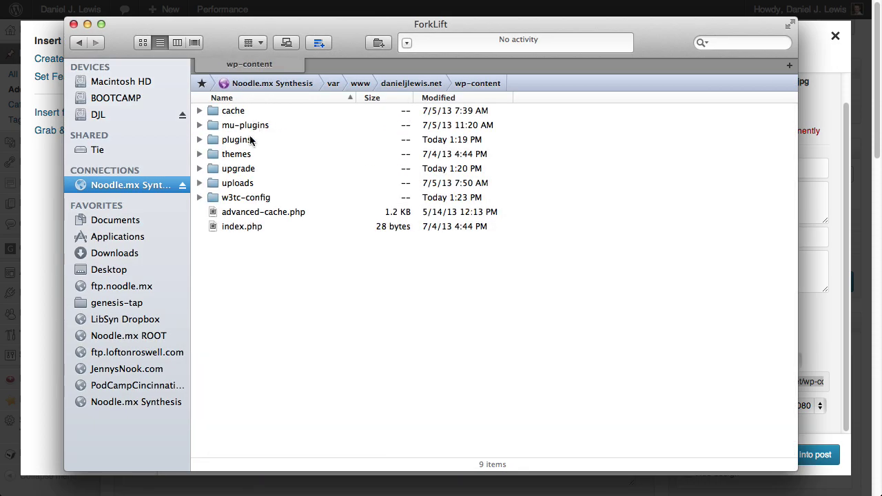
double_click(249, 184)
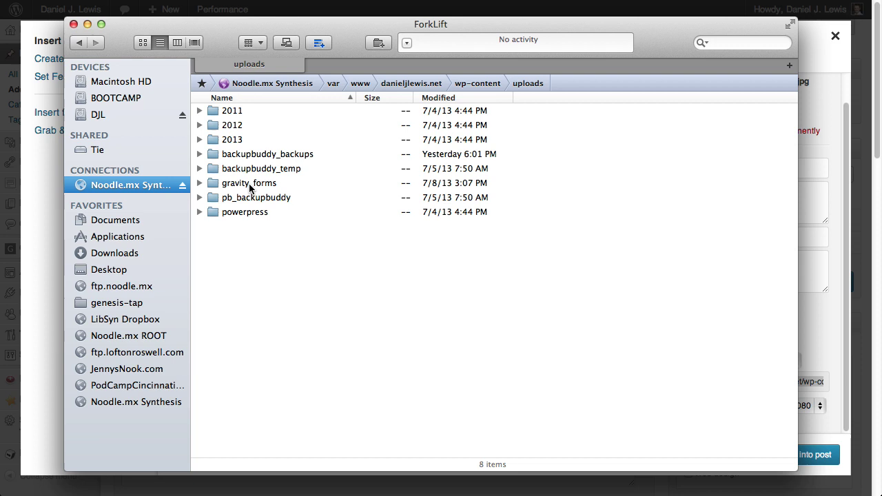
double_click(234, 142)
double_click(234, 198)
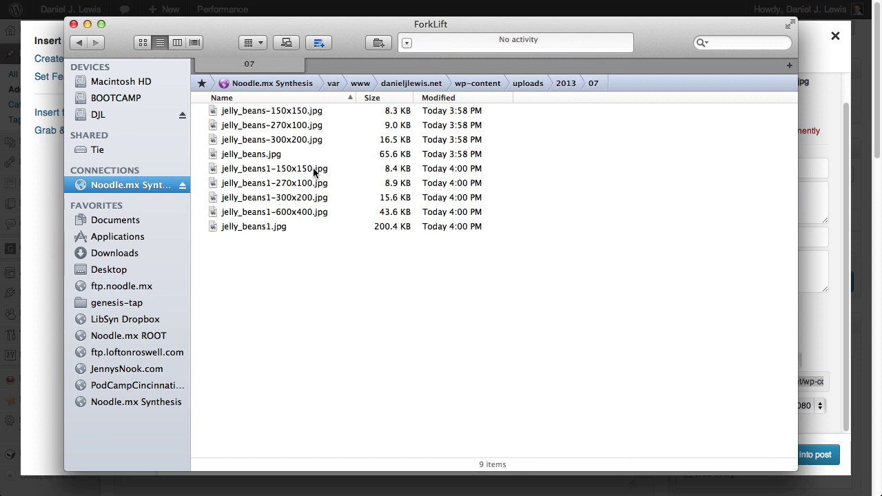
click(289, 226)
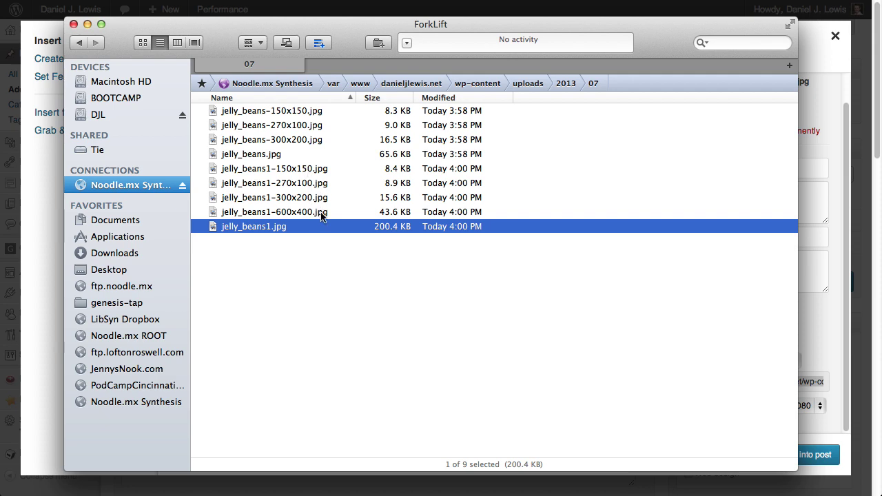
- Return to WordPress in Chrome and check the display size options for jelly_beans1.jpg, leaving its size unchanged and closing the Insert Media dialog
click(830, 64)
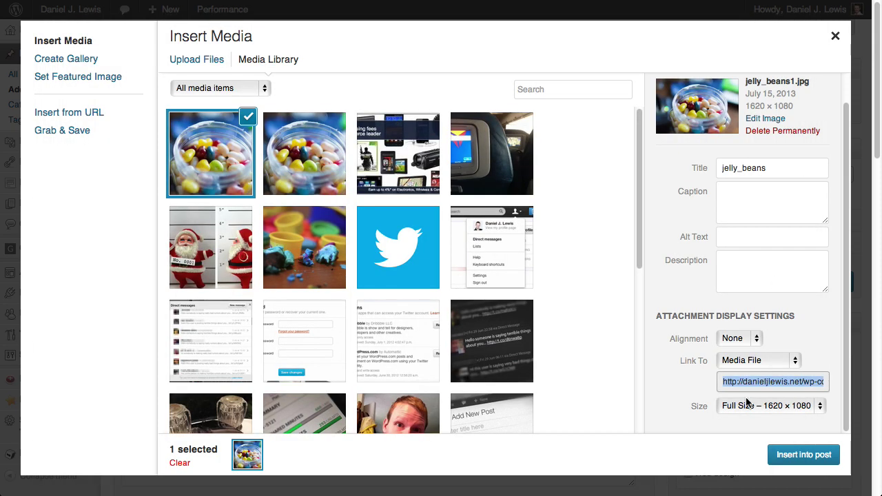
click(787, 407)
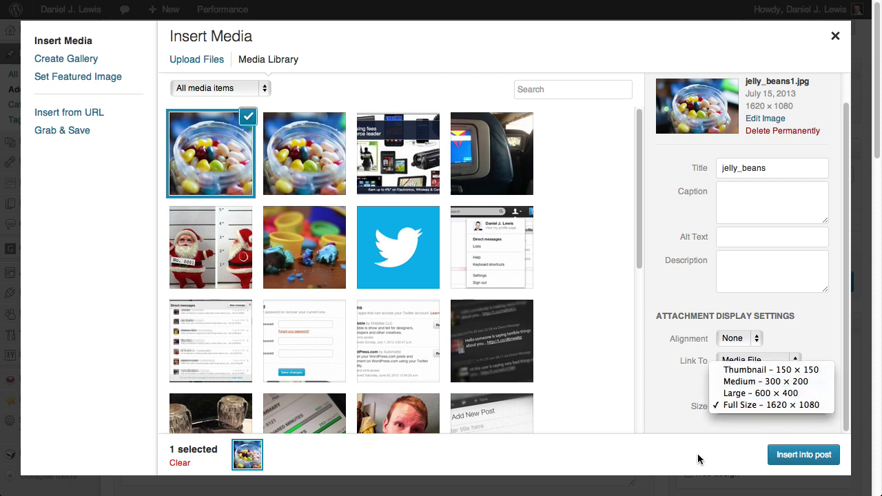
click(676, 449)
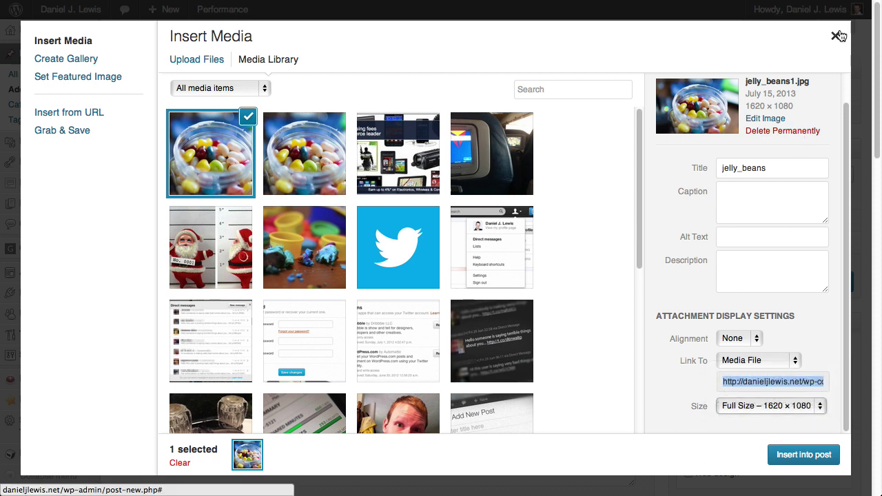
click(836, 35)
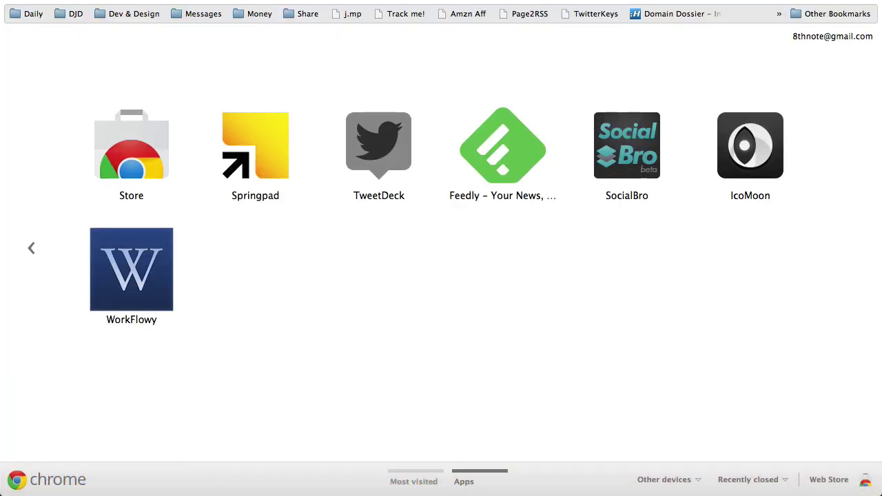
- Go to compfight.com and search its photos for "jelly beans"
text(compf)
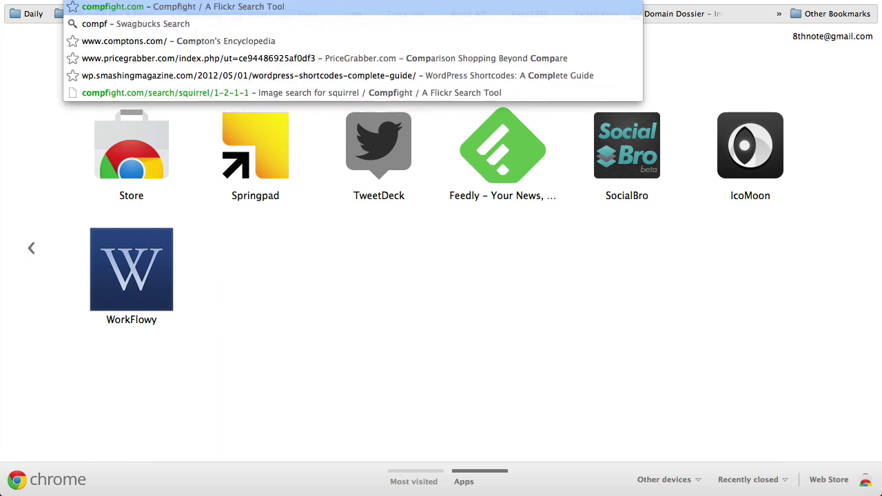
key(Return)
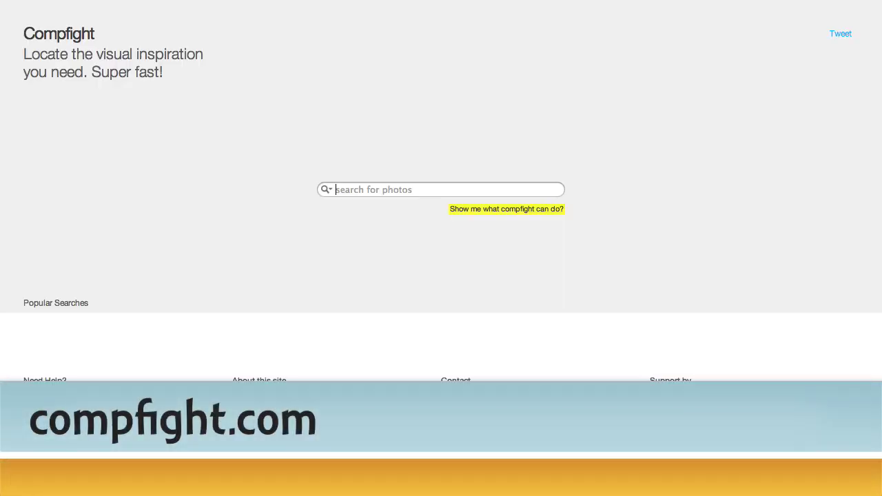
click(388, 191)
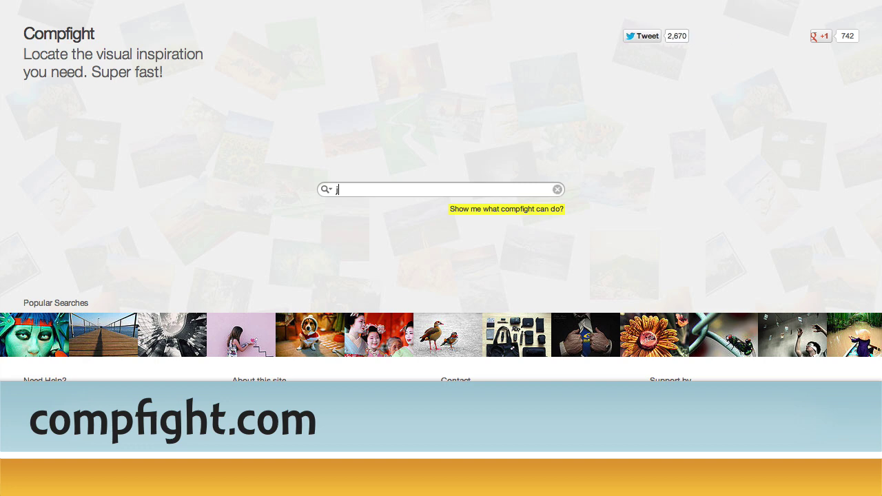
text(jelly b)
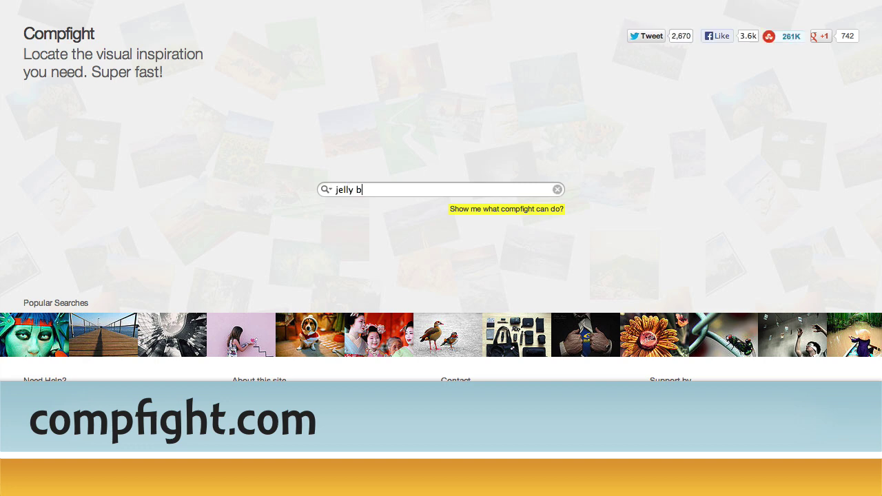
text(eans)
key(Return)
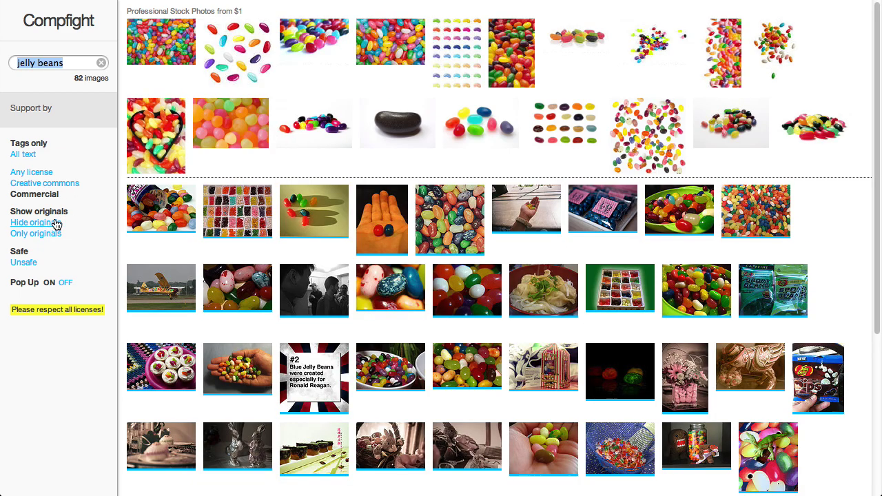
- Open the photo of jelly beans casting long shadows and copy the download link address of its Original 1632 x 1224 size
click(318, 216)
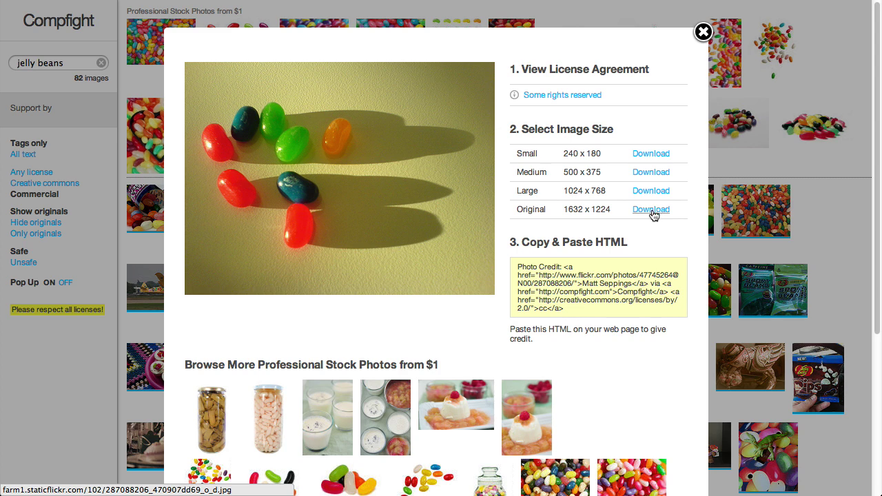
right_click(652, 210)
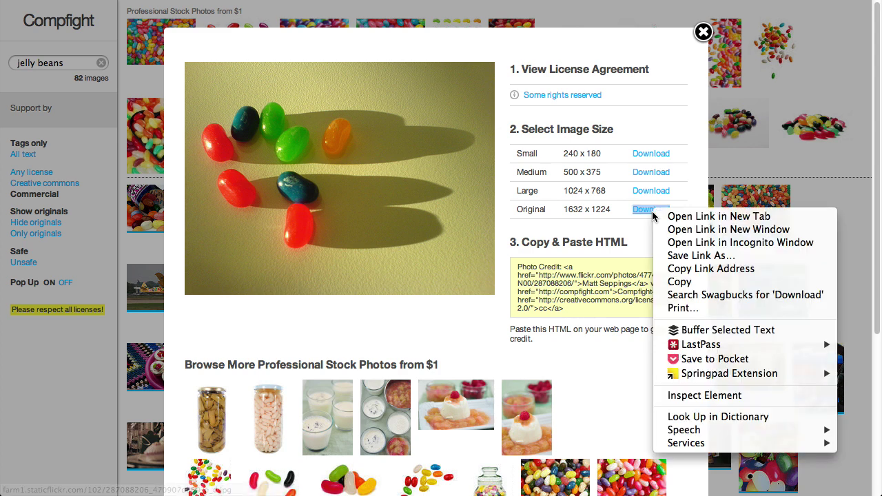
click(729, 269)
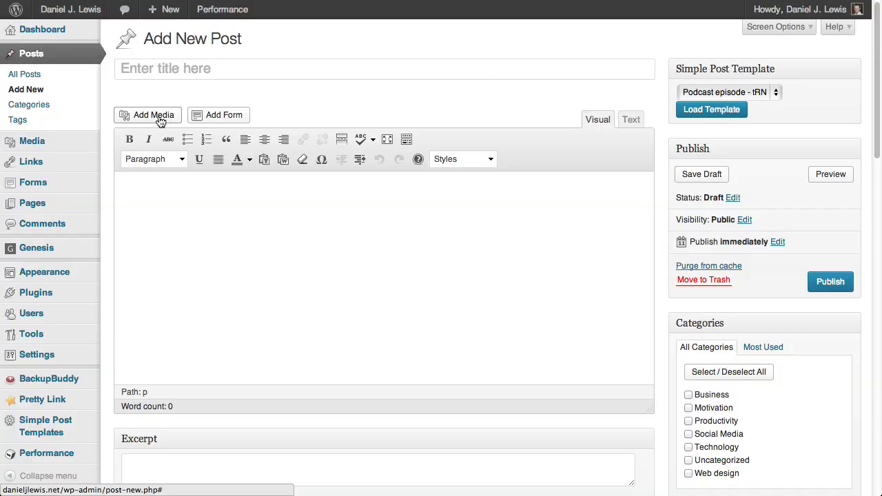
- Open Grab & Save from the new WordPress post's media dialog and paste the copied Flickr link as the Image URL
click(162, 120)
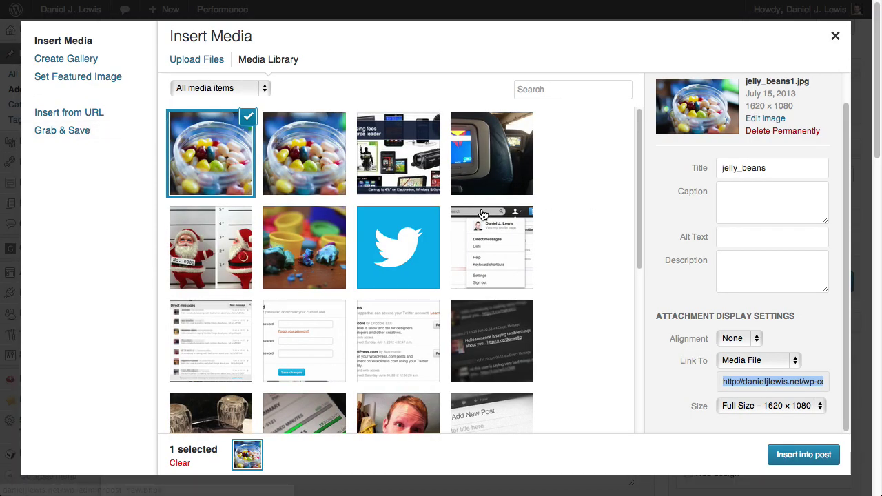
click(105, 113)
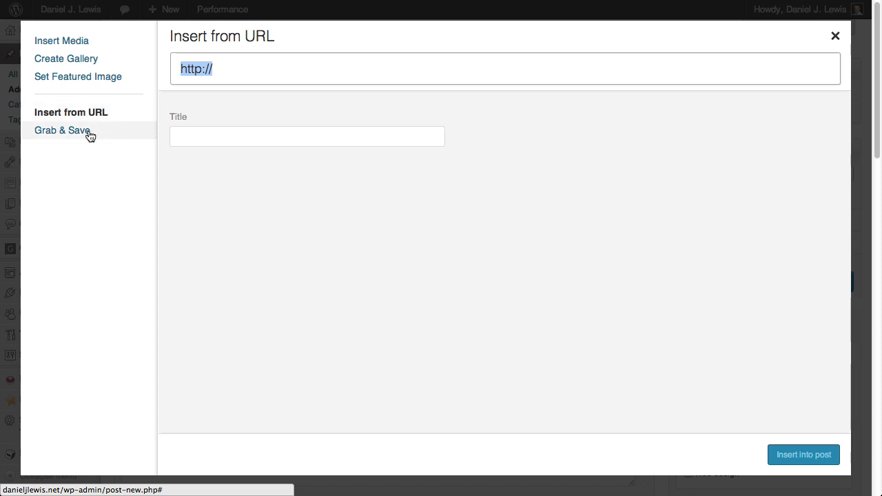
click(90, 135)
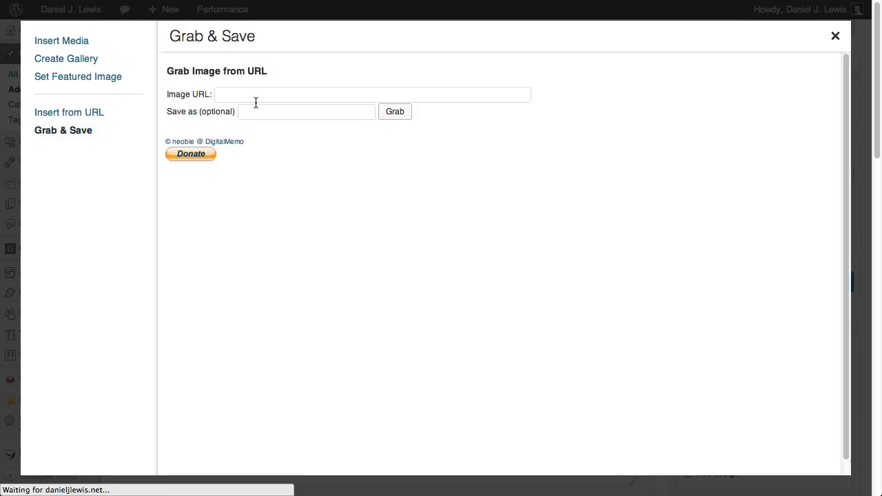
click(265, 94)
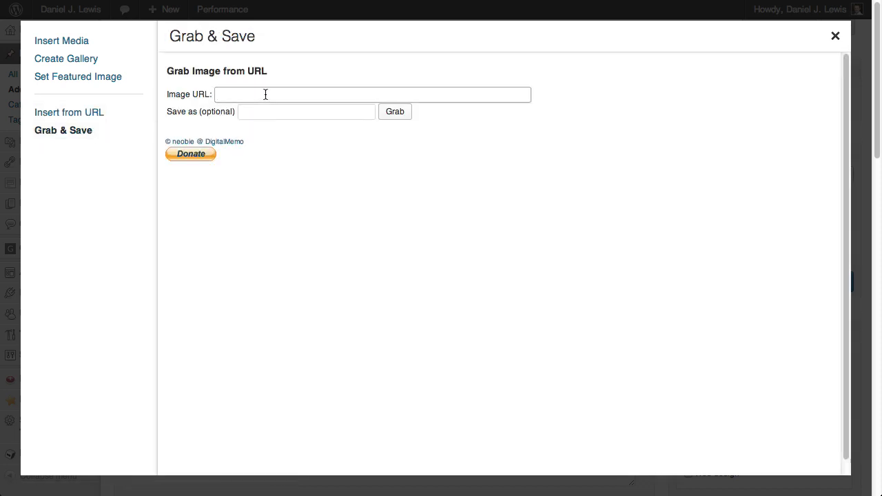
key(super+v)
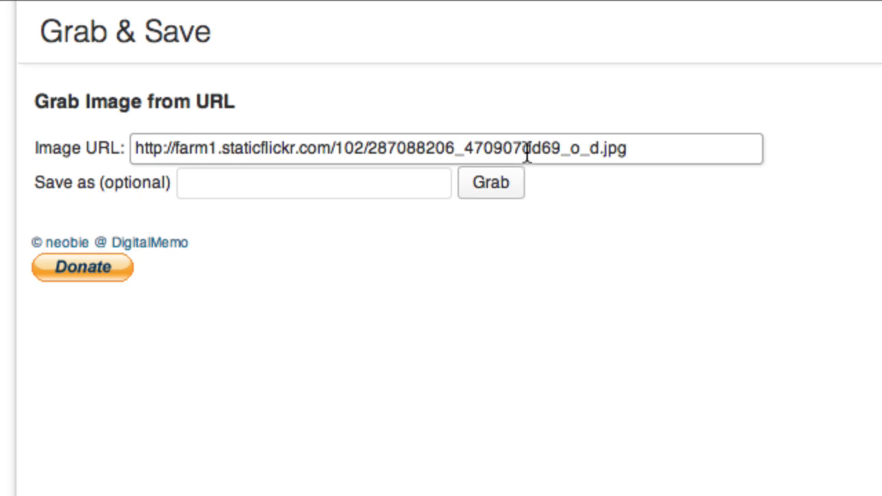
double_click(416, 148)
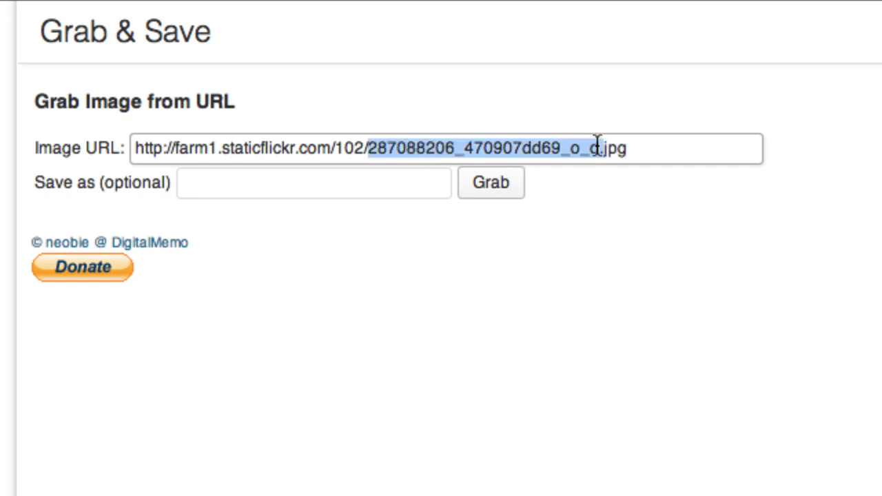
click(545, 159)
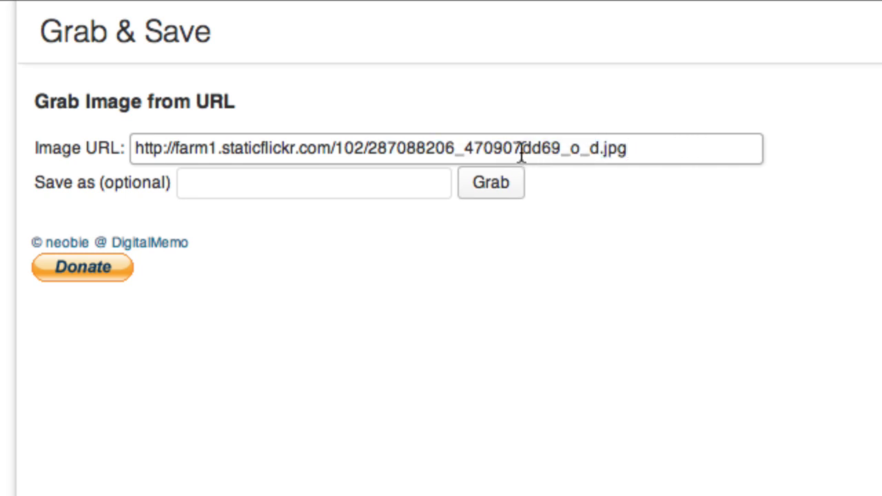
- Set the save-as name to "jelly beans on table", grab the image into the media library, and review its attachment details
click(325, 185)
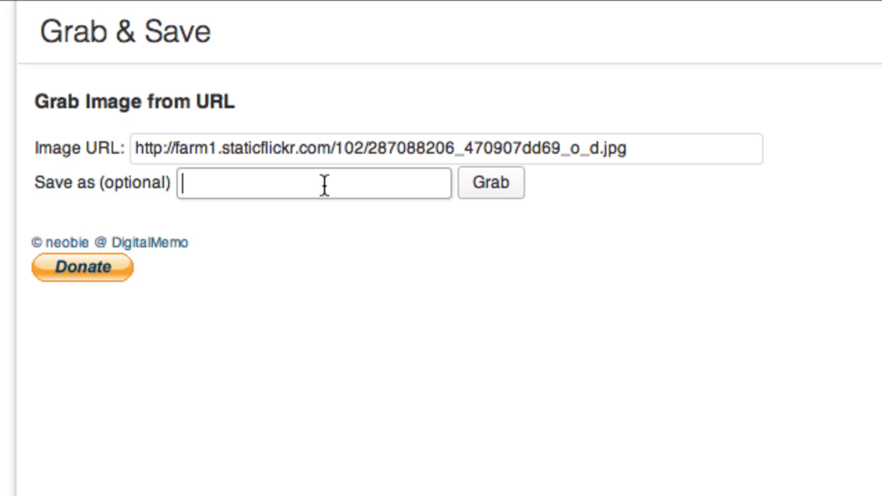
text(jelly )
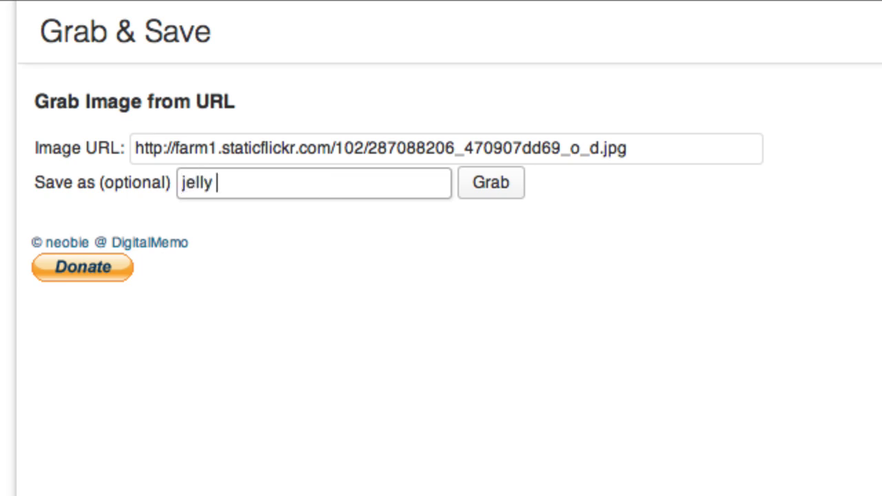
text(beans)
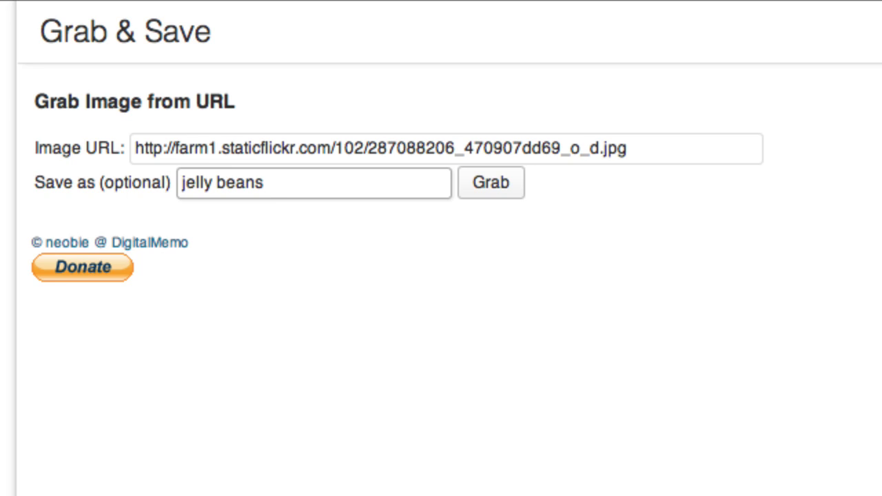
text( on table)
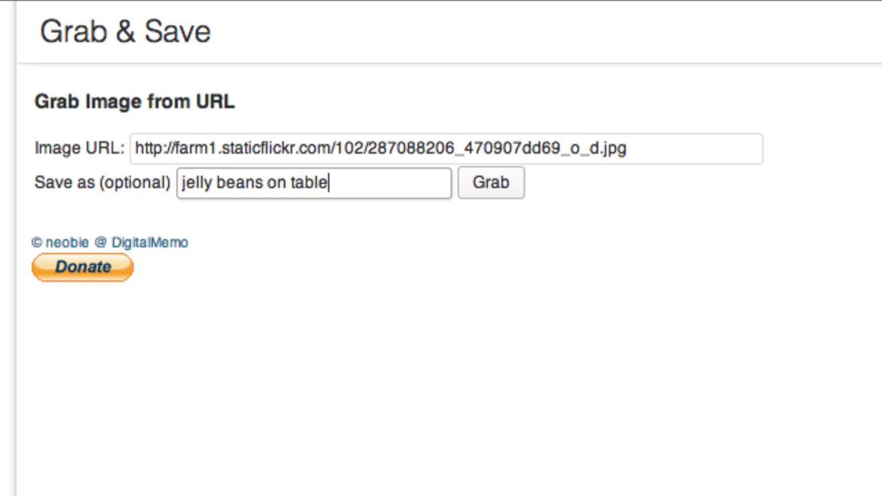
click(517, 184)
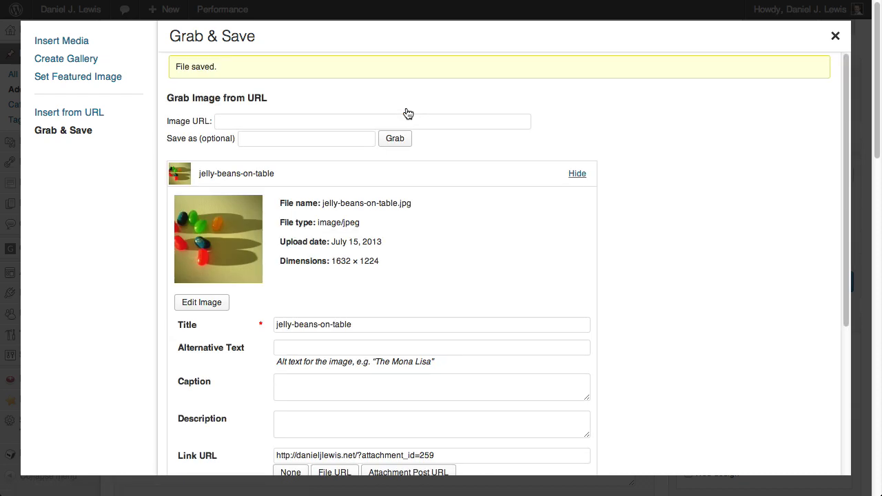
scroll(689, 172, down, 5)
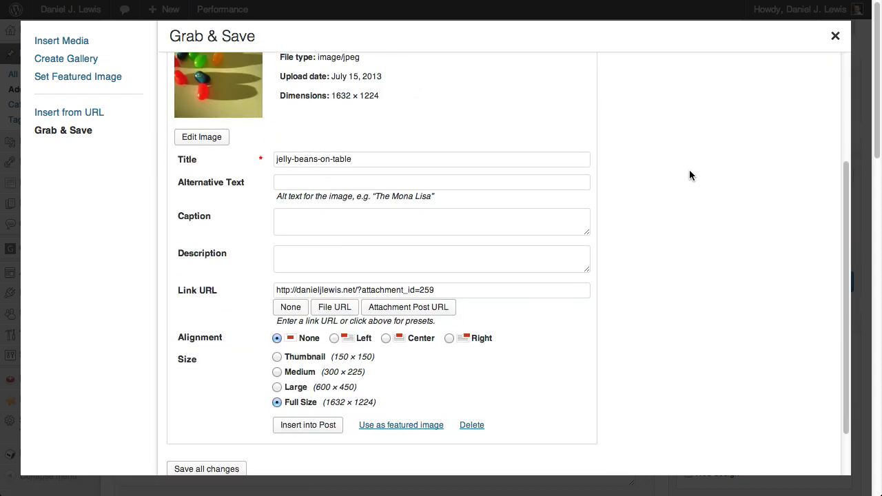
scroll(282, 307, up, 1)
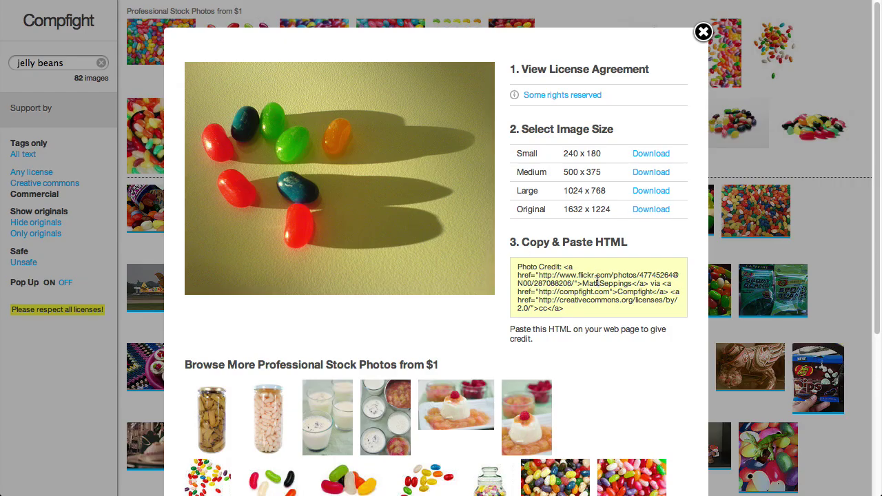
- Copy the photo credit HTML from Compfight into the Caption of jelly-beans-on-table, and close the media dialog
click(596, 282)
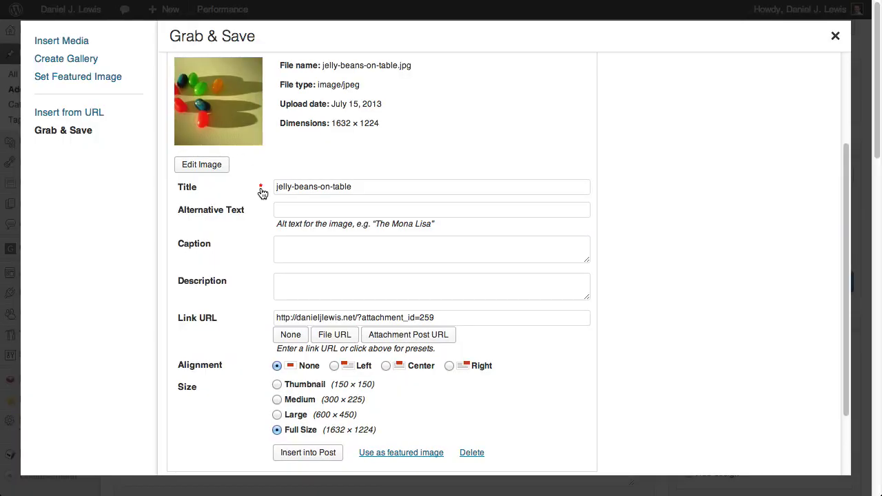
click(339, 246)
key(super+v)
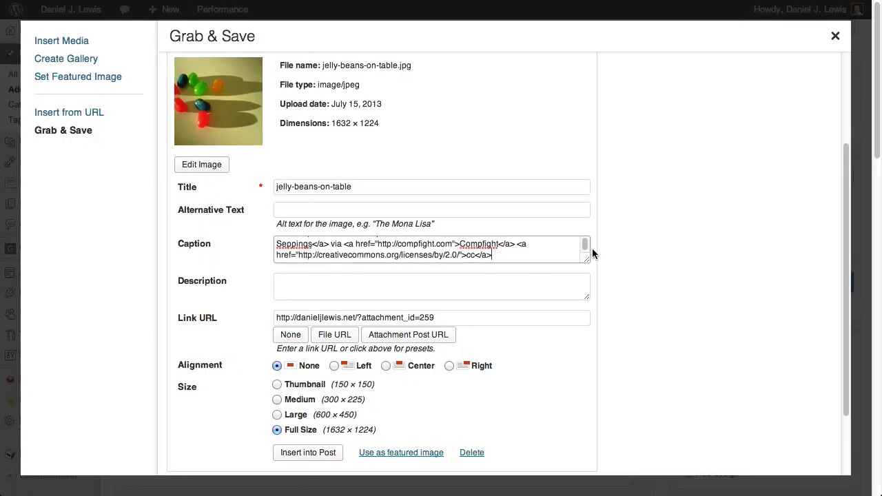
scroll(584, 246, up, 3)
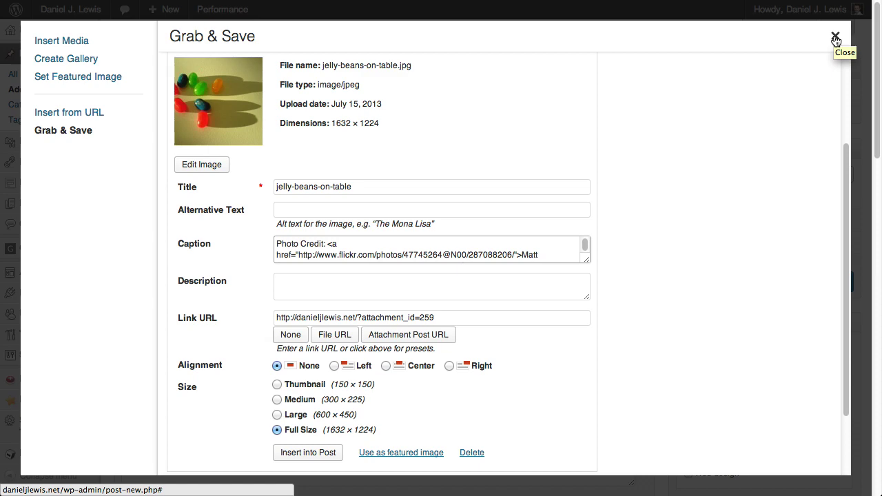
click(835, 37)
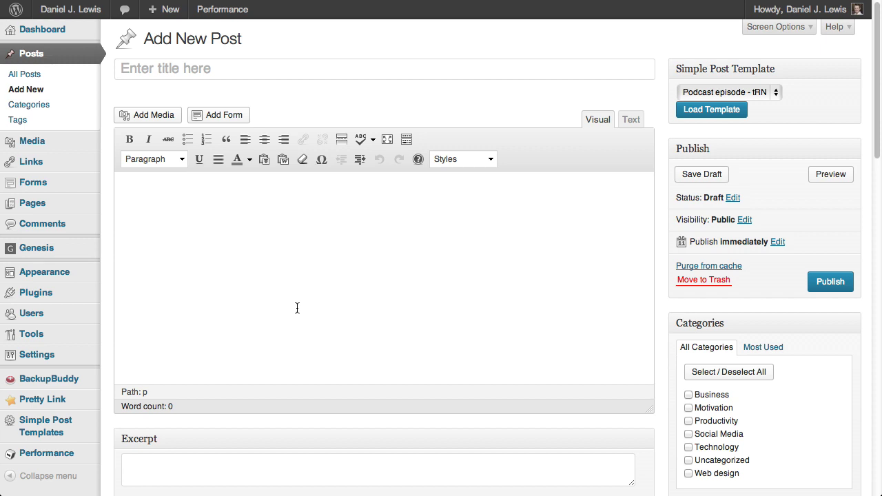
- Open cleancomedypodcast.com in a new tab and look through the squirrel episode post, including its credited photo and closing sections
key(super+t)
text(cleancomedypodcast.com/)
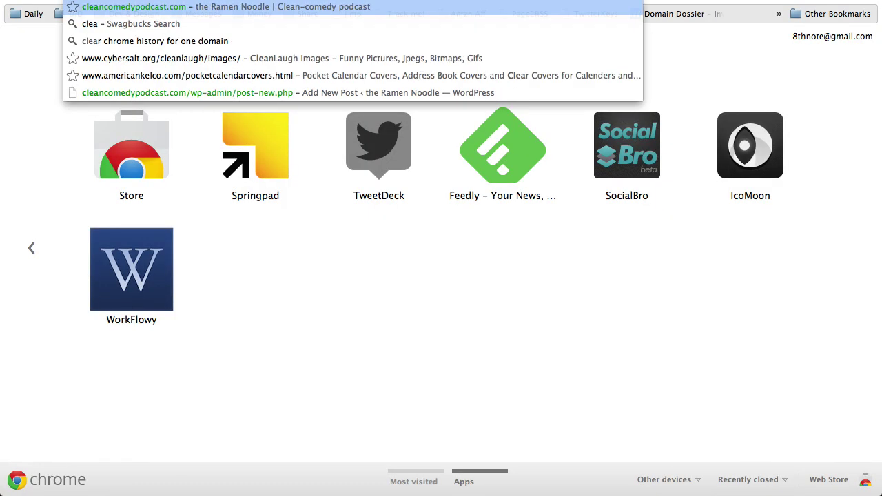
key(Return)
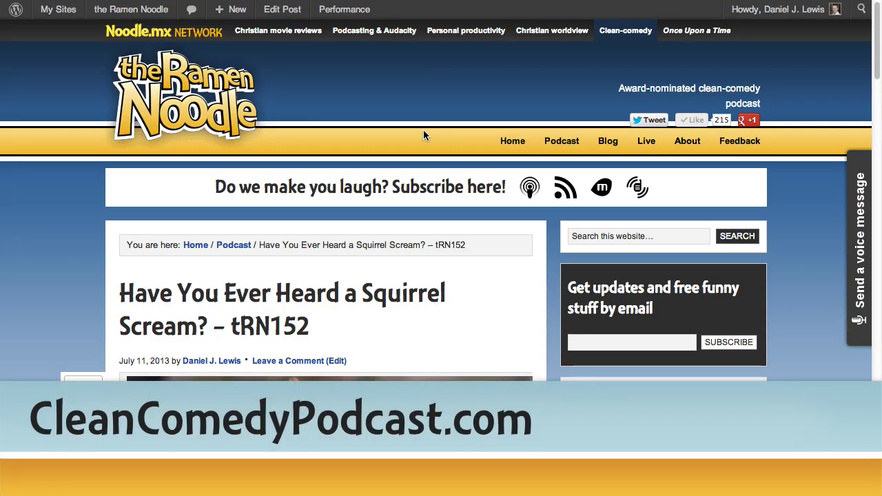
scroll(423, 131, down, 5)
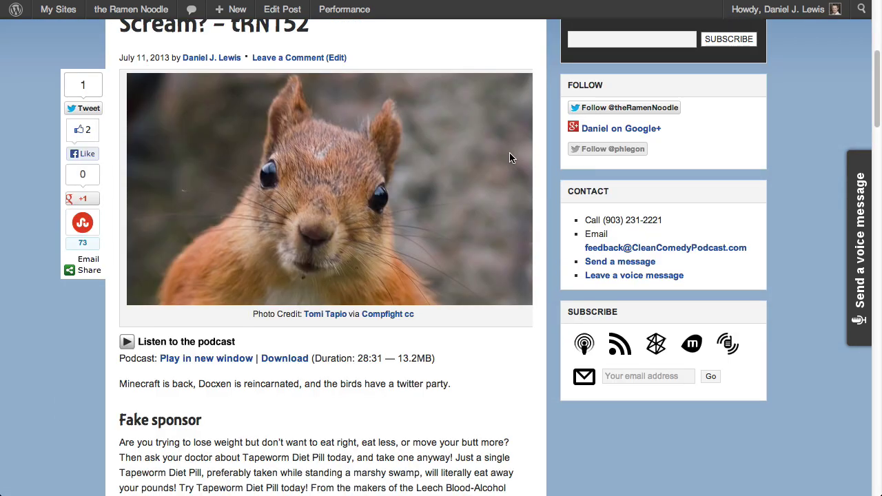
scroll(510, 157, down, 20)
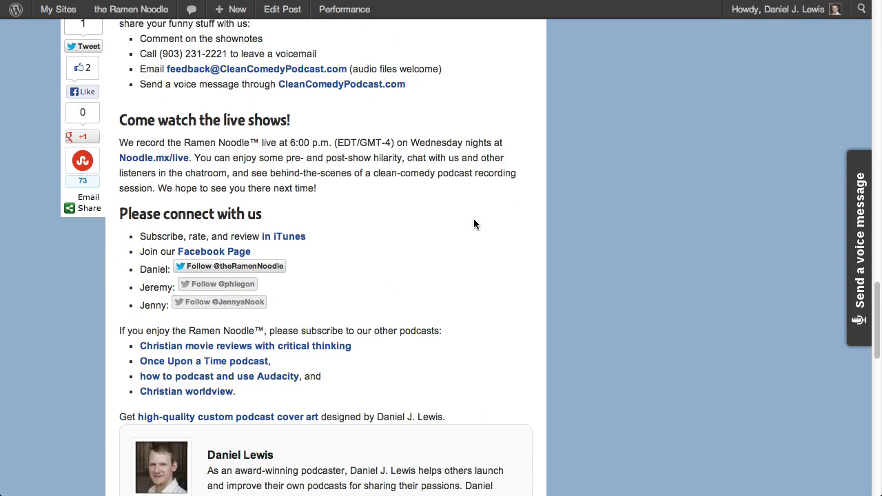
scroll(173, 124, up, 3)
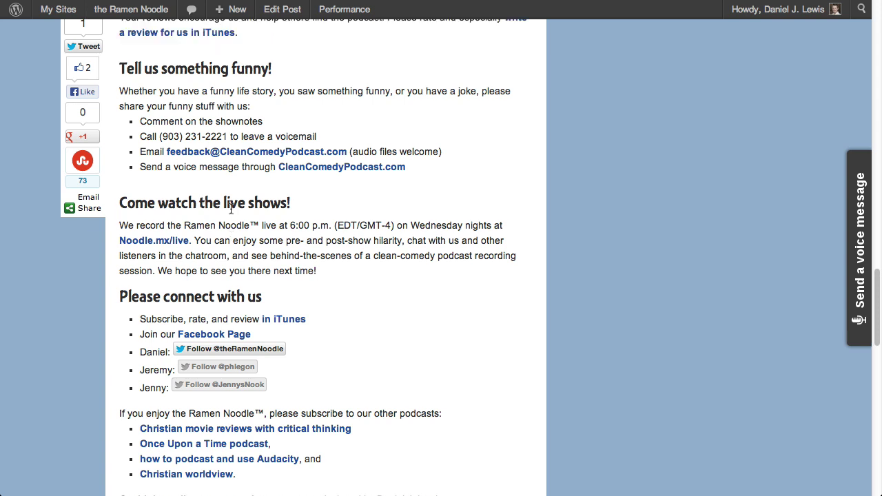
- Examine the squirrel episode post's recurring closing sections, from the feedback and live show notes through the author box
scroll(232, 213, up, 2)
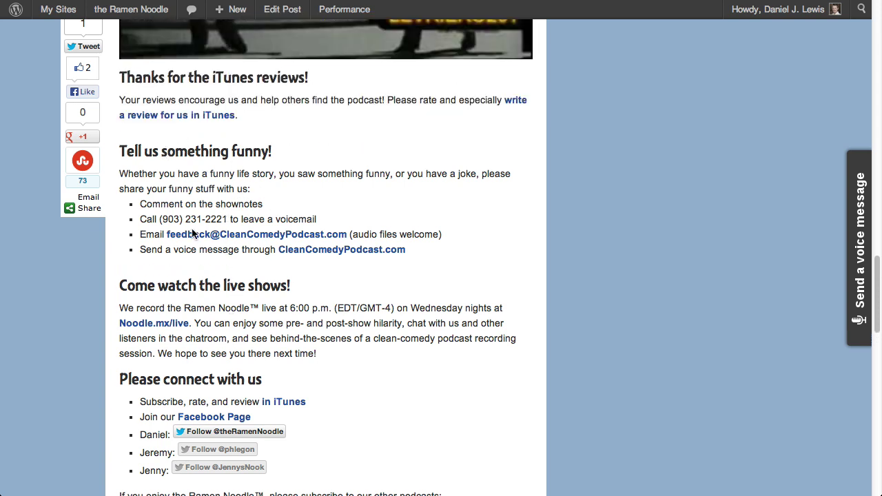
drag(158, 285, 289, 307)
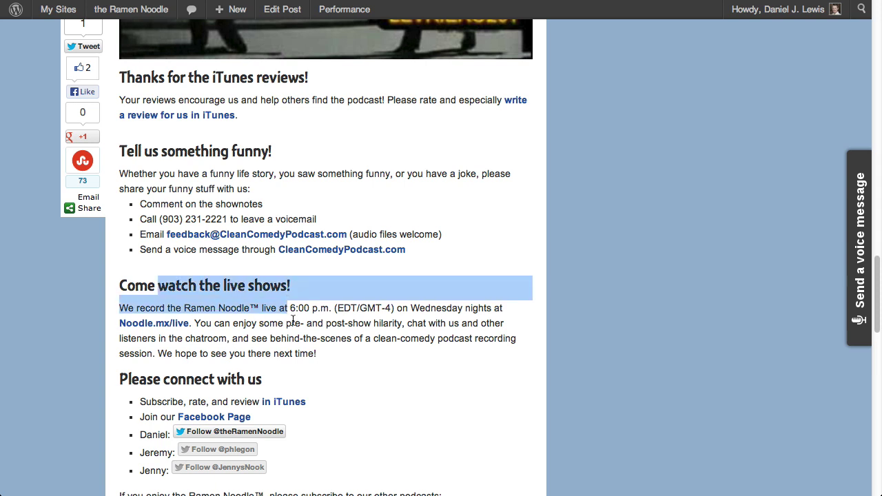
scroll(329, 351, down, 4)
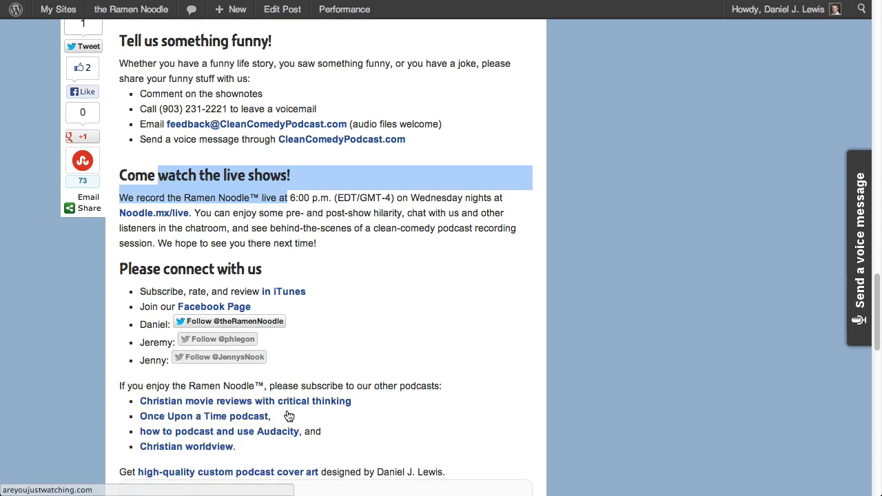
scroll(310, 275, down, 7)
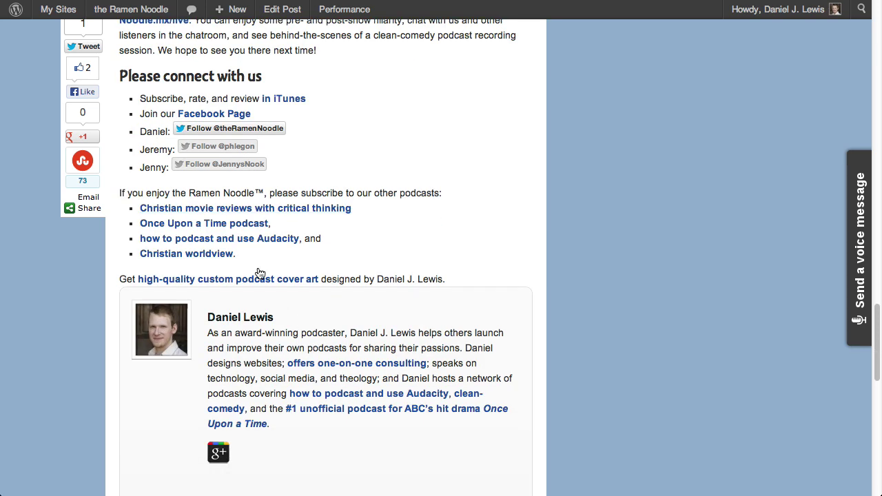
scroll(358, 228, up, 8)
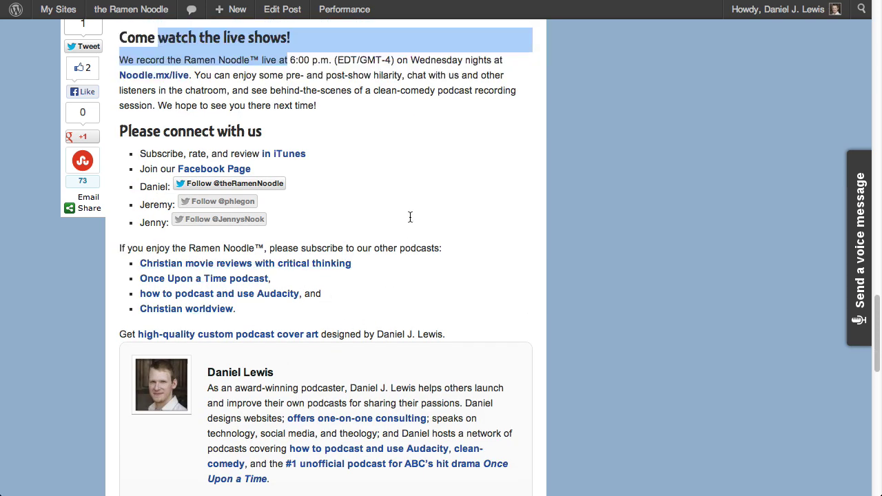
scroll(408, 224, up, 4)
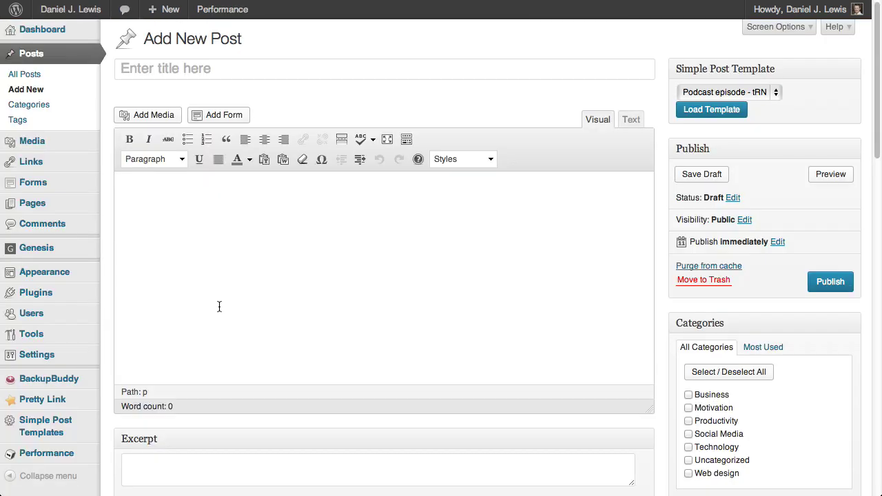
- Return to the new WordPress post, open the Shortcode Exec PHP administration page, and find the shownotes_close shortcode
click(211, 296)
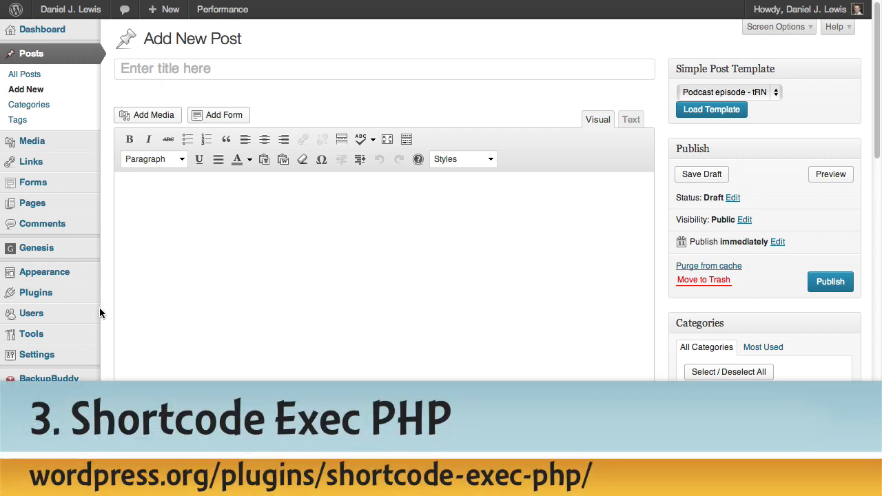
mouse_move(65, 343)
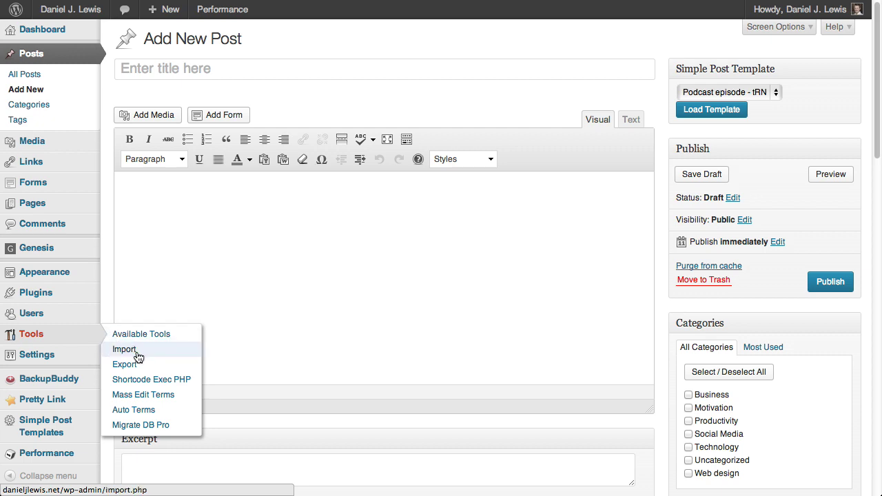
click(164, 384)
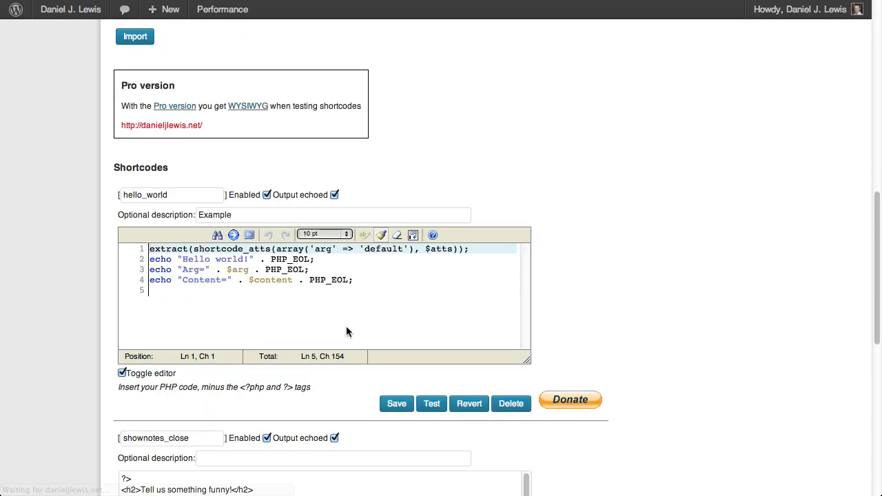
scroll(439, 286, down, 5)
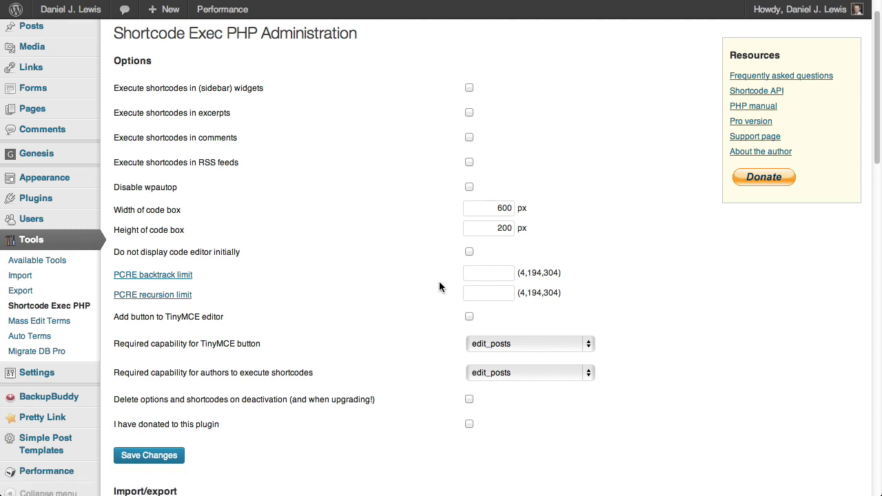
scroll(438, 279, down, 5)
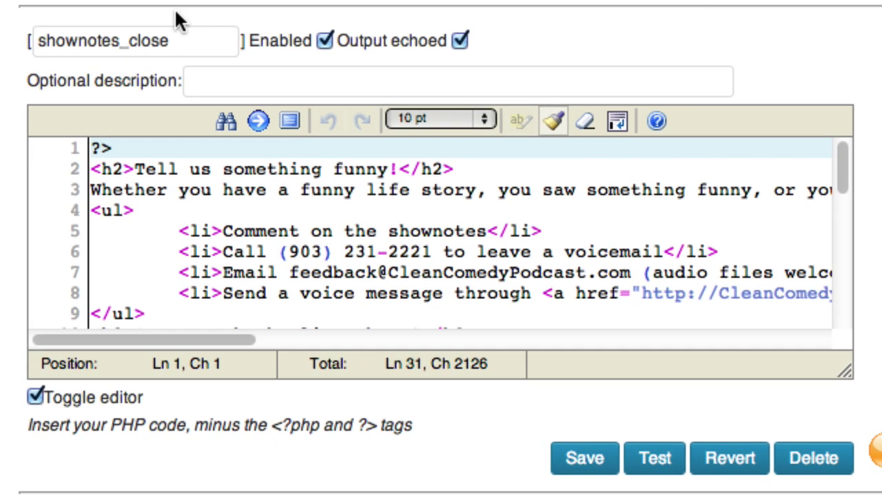
- Examine the shownotes_close shortcode's name, the HTML in its code, and the ?> tag on line 1
drag(189, 42, 45, 15)
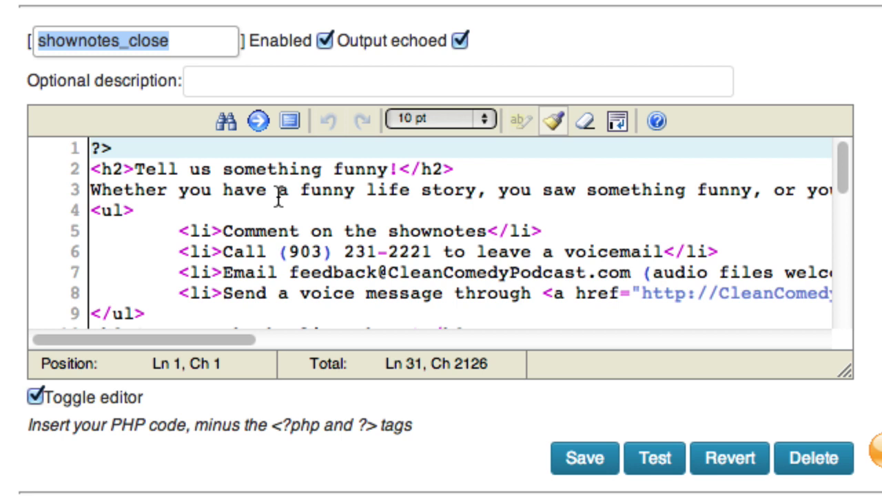
double_click(177, 200)
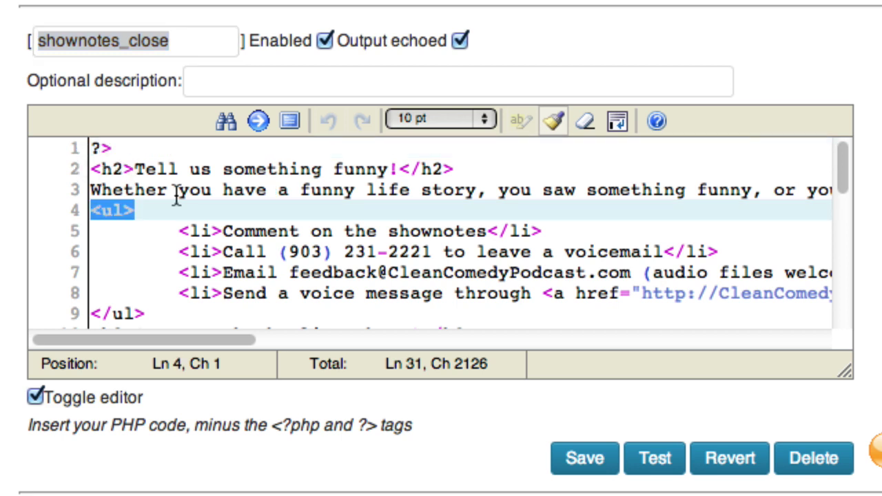
double_click(182, 231)
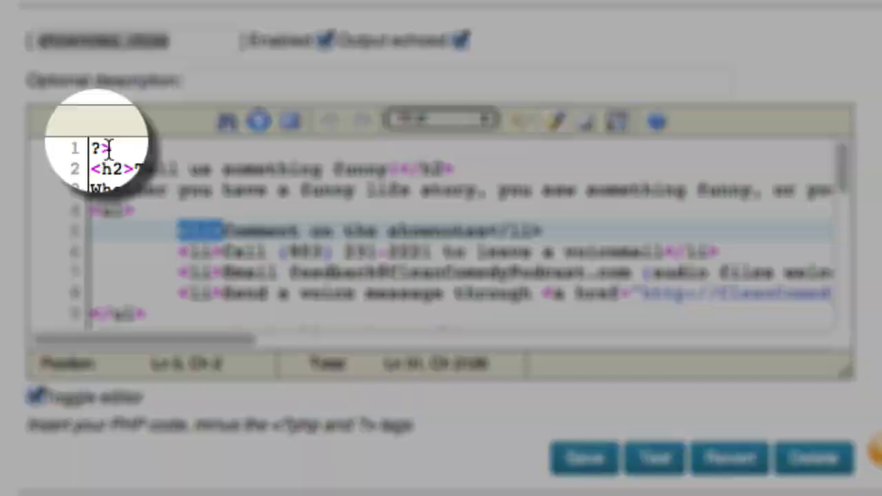
double_click(109, 148)
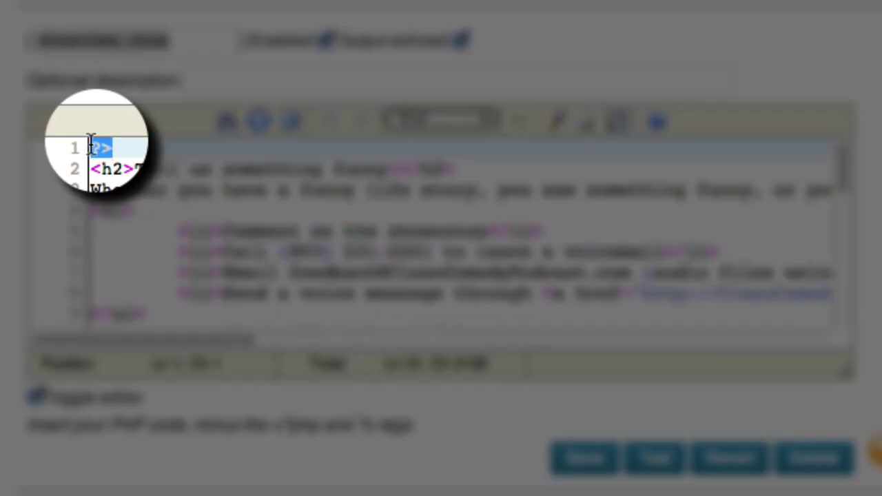
click(134, 149)
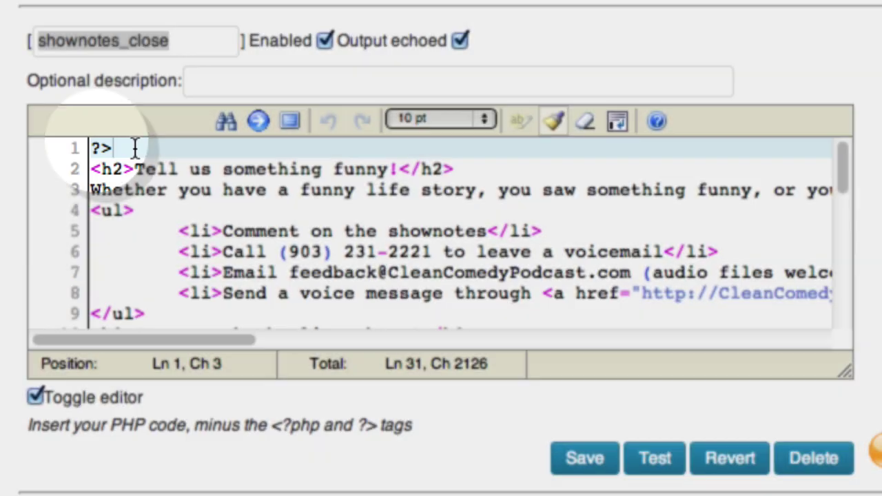
- Review the rest of the shownotes_close code through its final <? tag, plus the blank form for adding another shortcode
scroll(638, 252, down, 6)
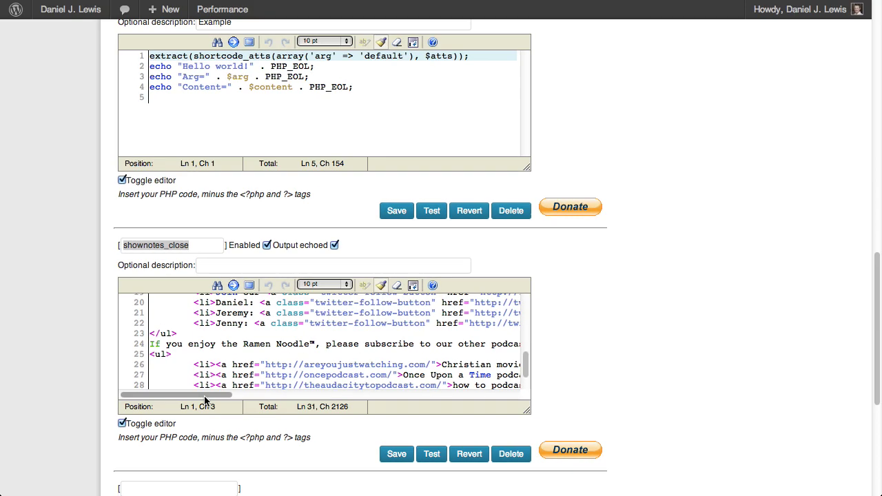
scroll(199, 358, down, 3)
scroll(429, 323, right, 5)
scroll(334, 365, down, 5)
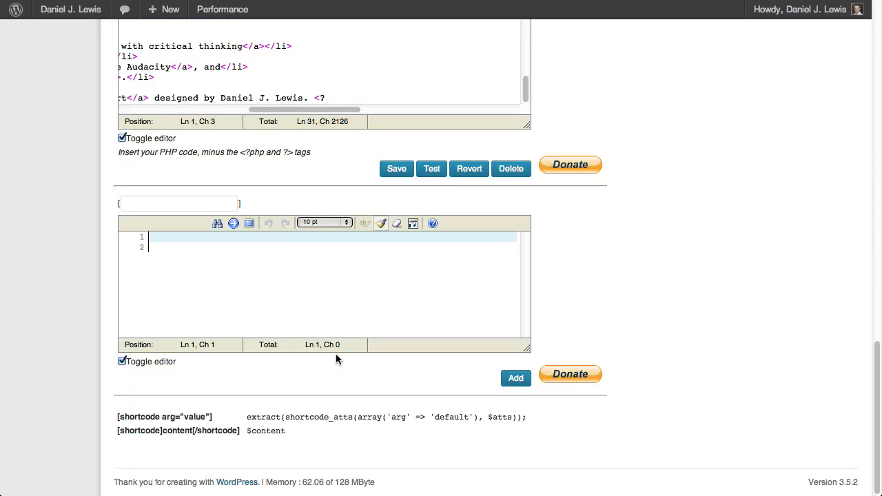
scroll(358, 97, up, 3)
scroll(384, 111, down, 3)
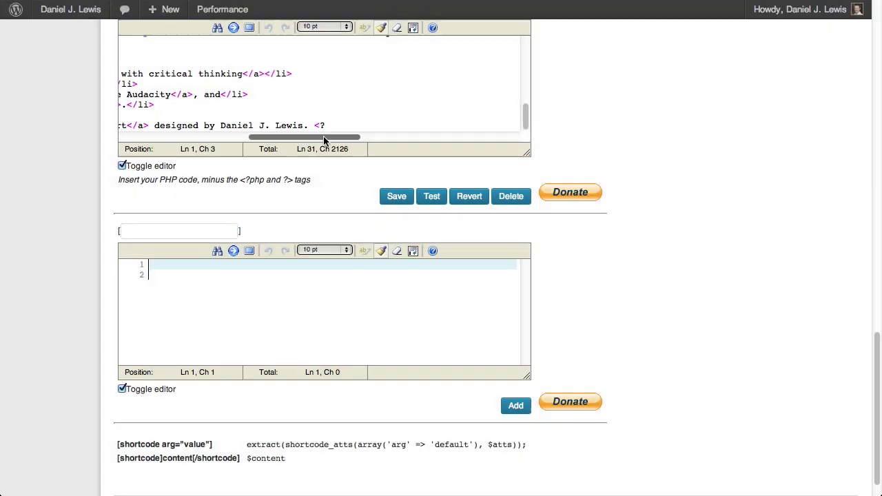
drag(324, 140, 197, 137)
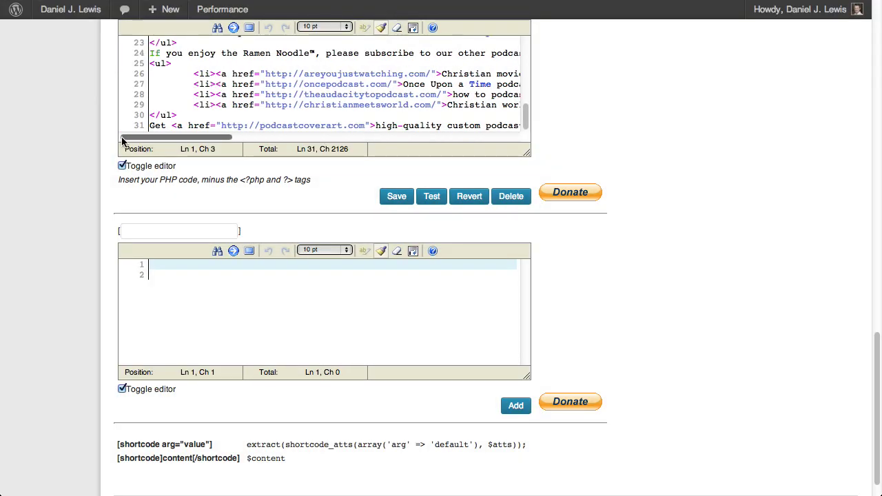
scroll(593, 122, up, 5)
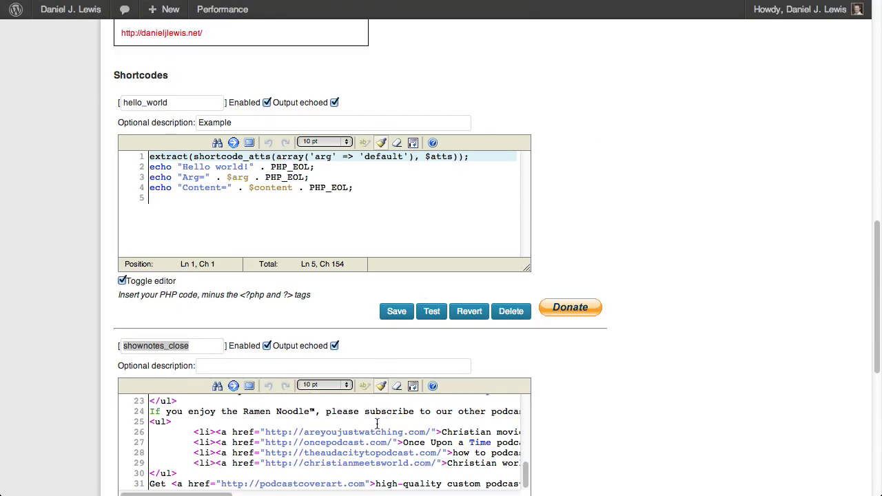
scroll(385, 413, up, 10)
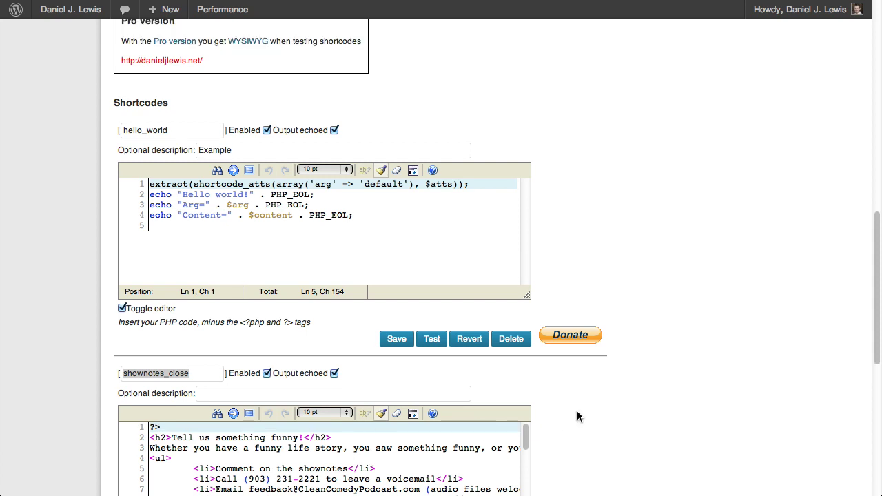
scroll(577, 413, down, 3)
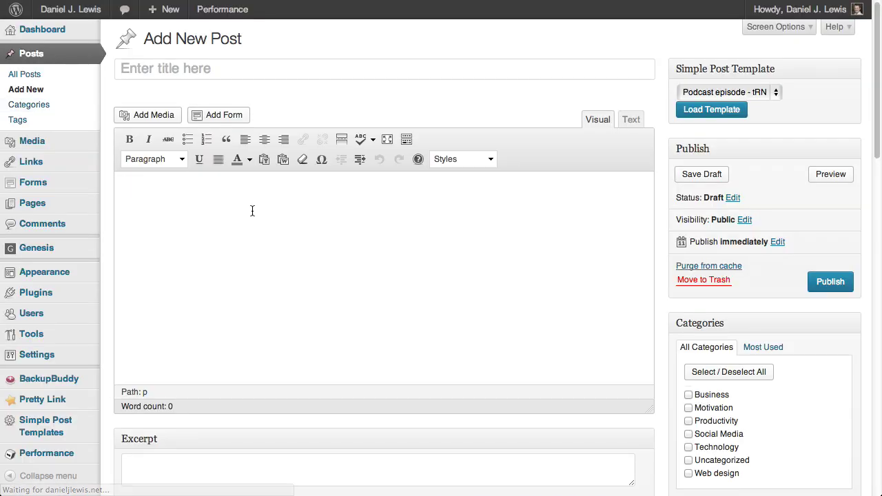
- Enter [shownotes_close] as the new post's content, then save the draft and preview it
text([shownote)
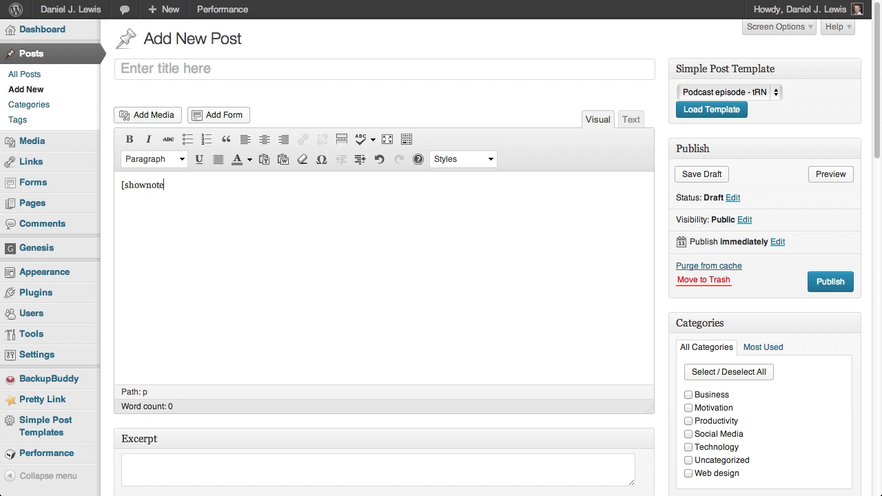
text(s_close)
click(722, 174)
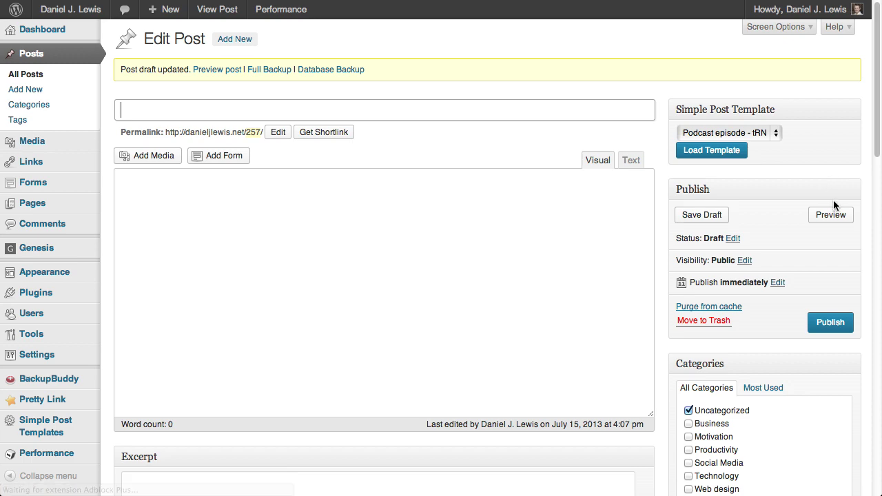
click(830, 215)
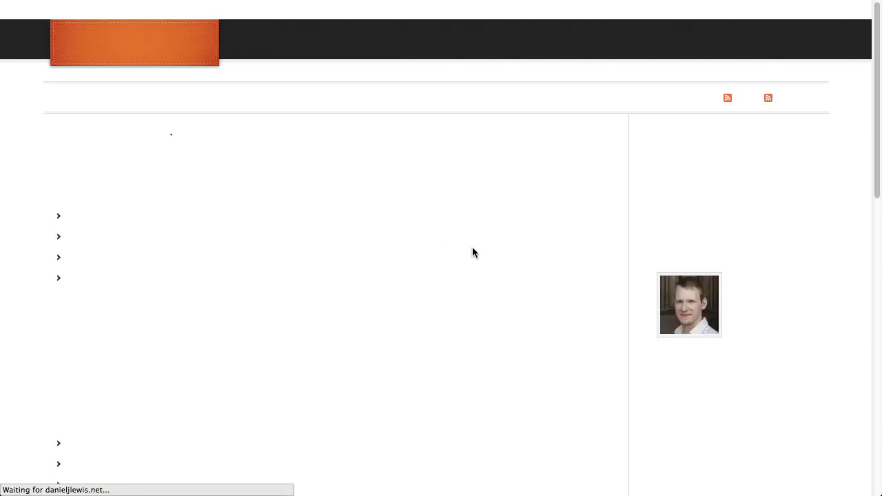
- Review the closing sections in the post preview and compare them with the [shownotes_close] shortcode in the post editor
scroll(158, 234, down, 3)
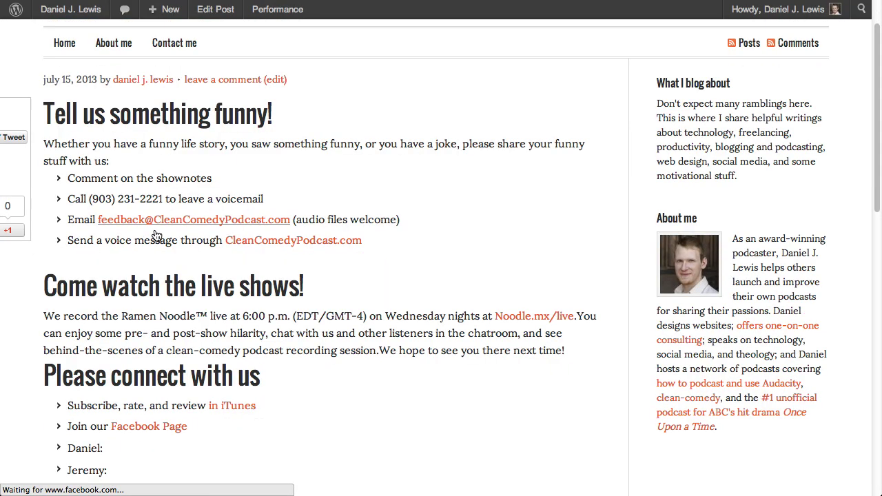
scroll(223, 357, down, 3)
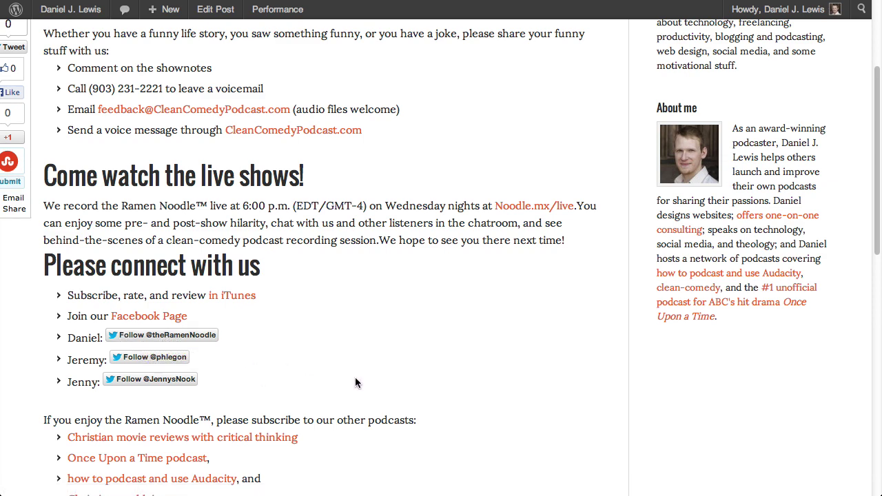
scroll(355, 382, down, 5)
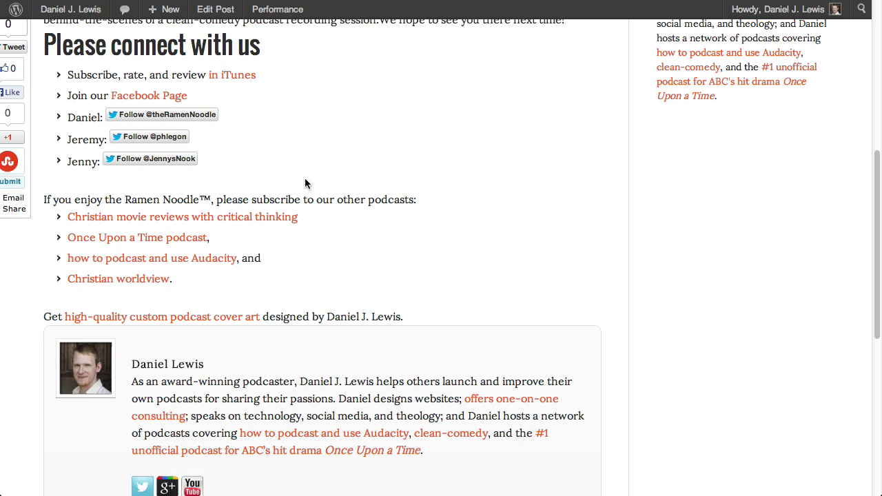
scroll(306, 183, up, 4)
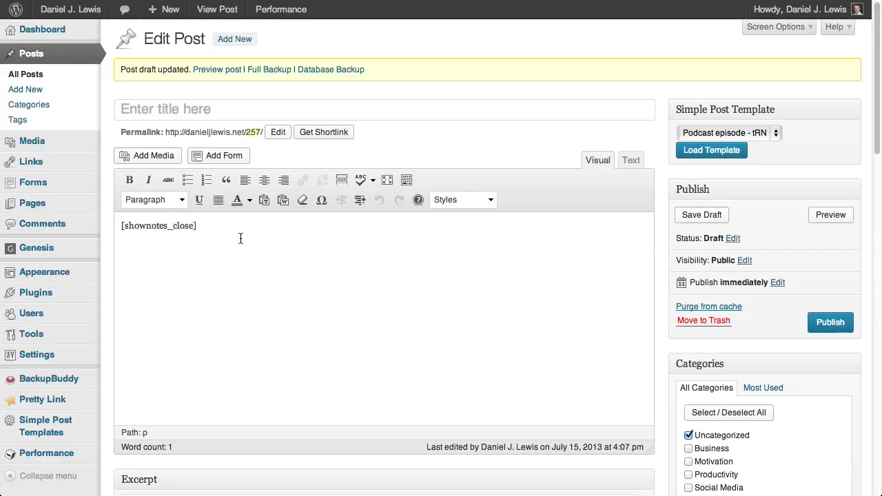
drag(240, 239, 95, 224)
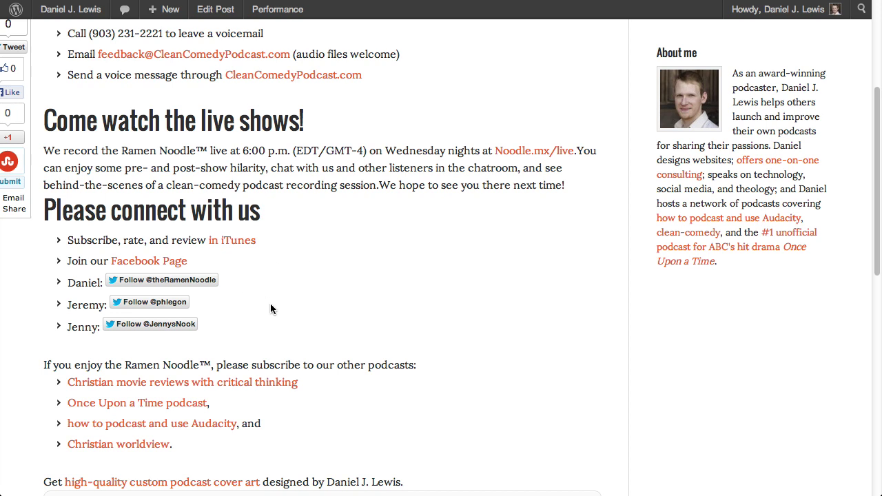
scroll(262, 296, up, 4)
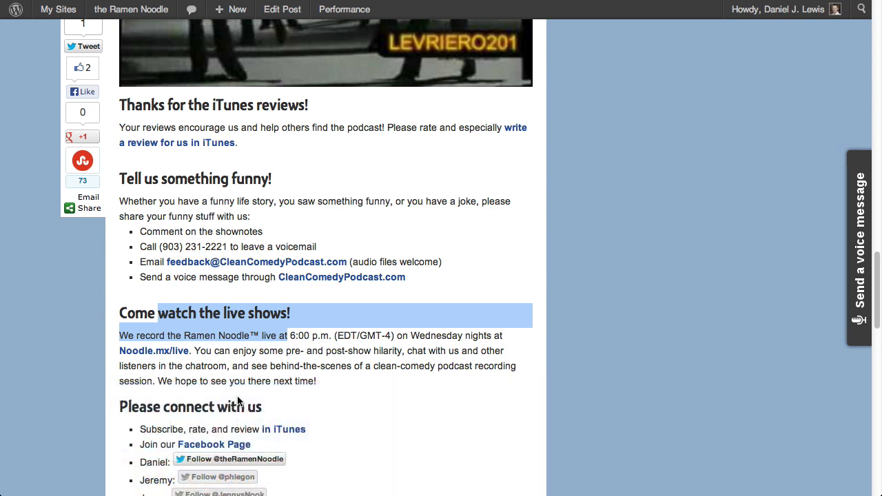
- Look back over the squirrel episode post on the podcast site, from the closing sections up to its credited photo
scroll(238, 401, up, 10)
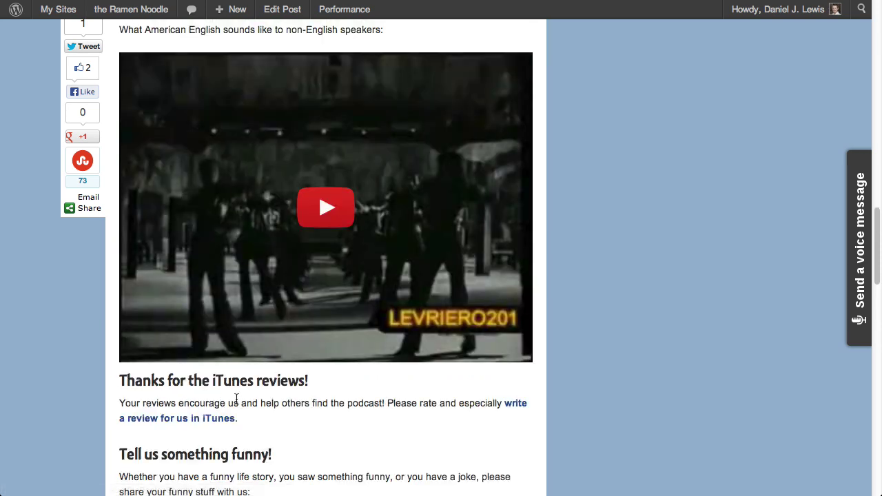
scroll(238, 407, up, 10)
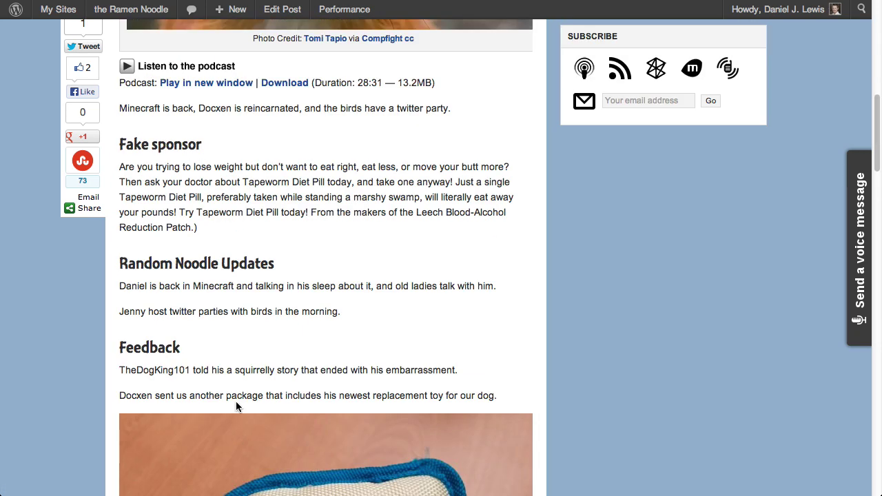
scroll(235, 407, up, 6)
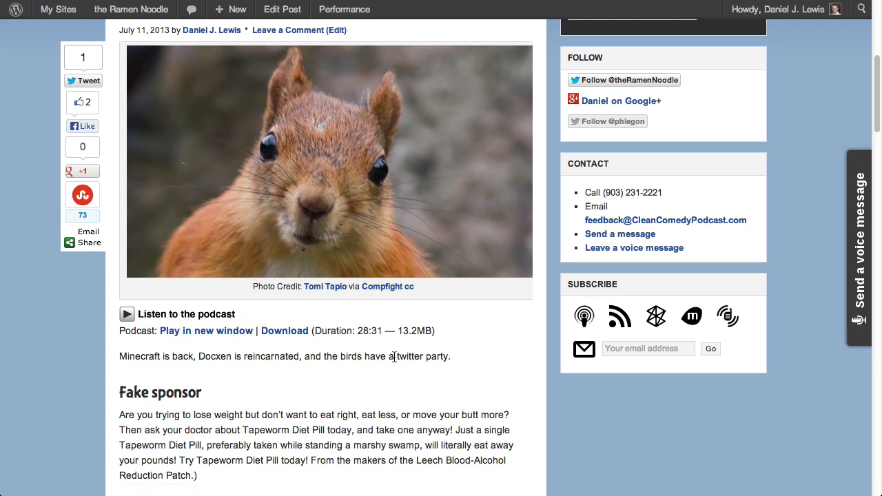
- Review the squirrel episode post's section headings, from Fake sponsor down to the closing contact details
scroll(193, 362, down, 6)
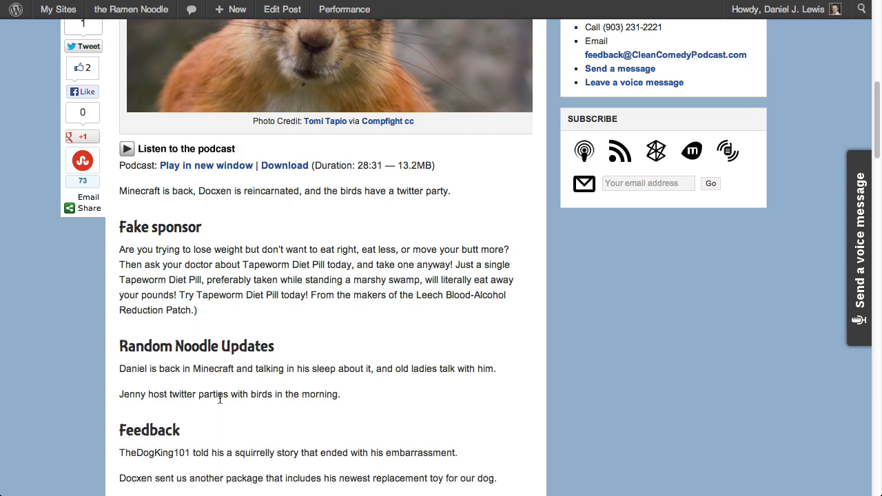
scroll(174, 387, down, 15)
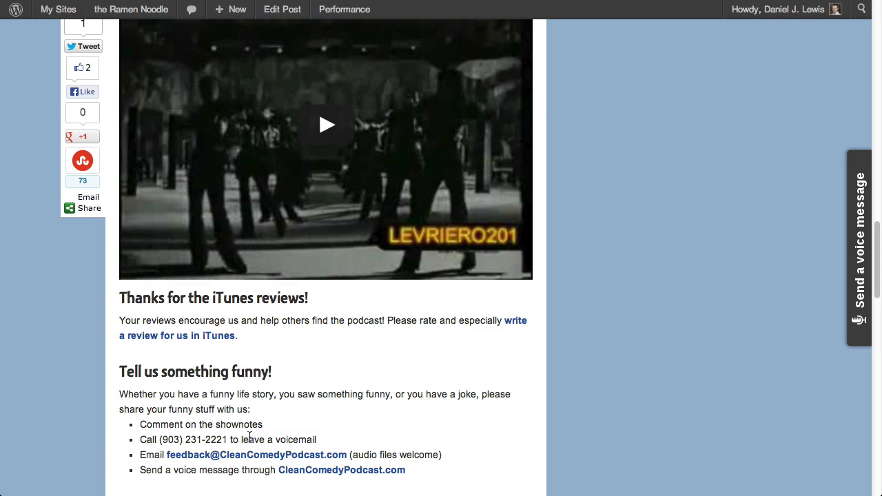
scroll(545, 413, up, 12)
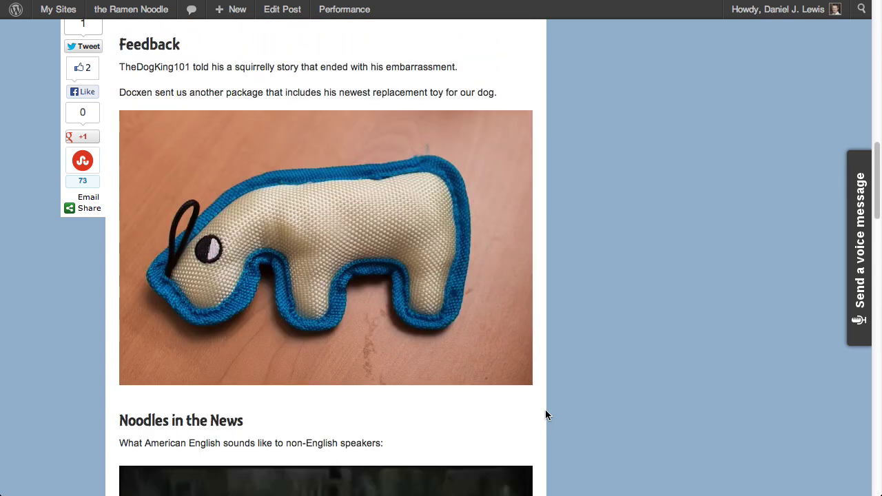
scroll(545, 415, up, 3)
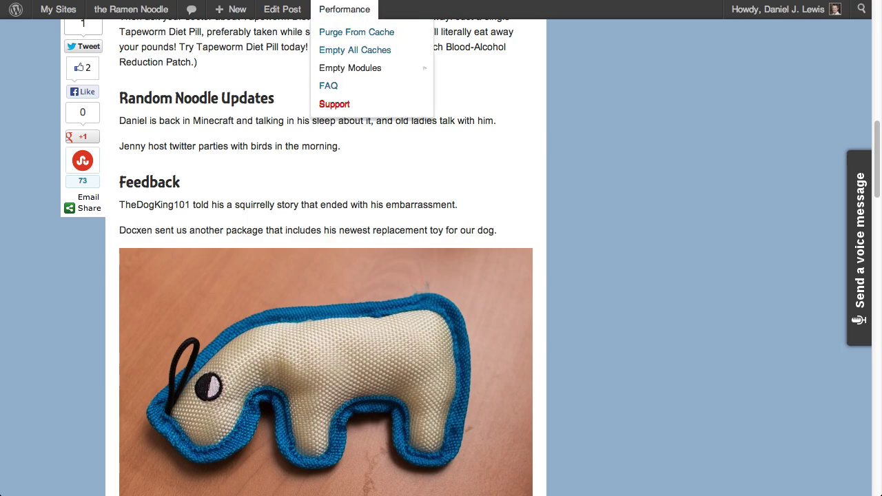
- Open the Podcast episode - tRN template for editing in Simple Post Templates and look through its content placeholders, headings and shortcodes
click(282, 9)
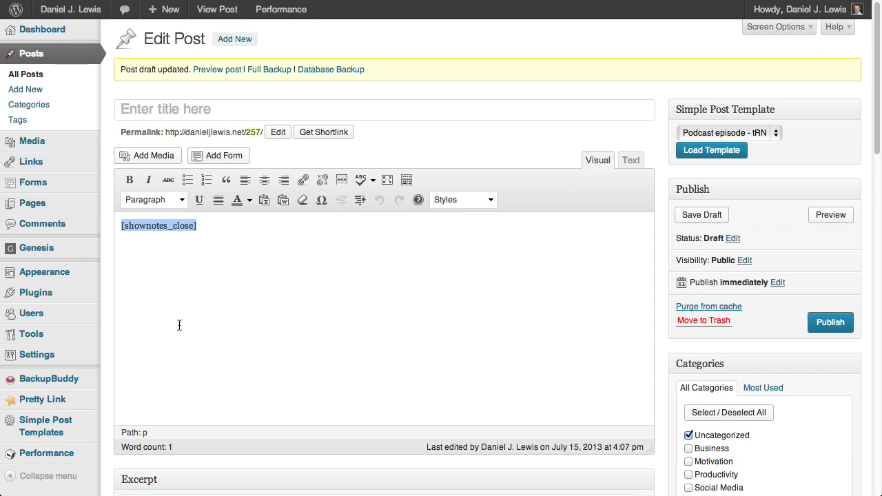
mouse_move(62, 426)
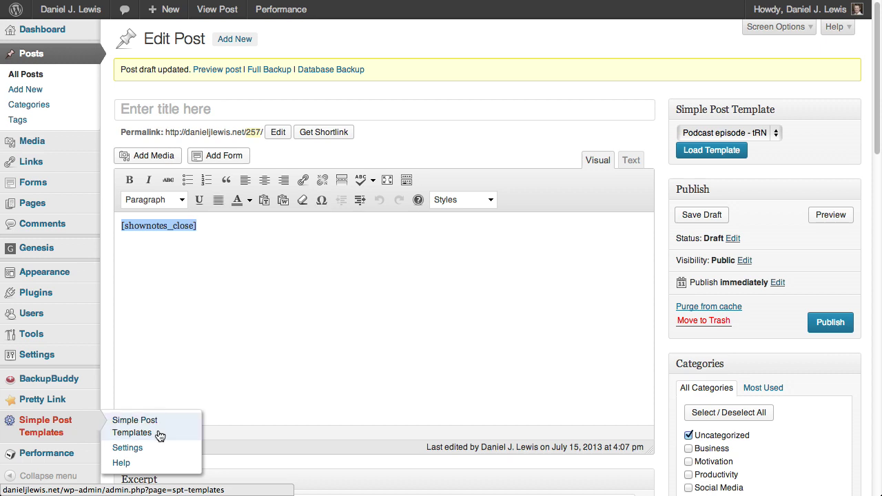
click(138, 427)
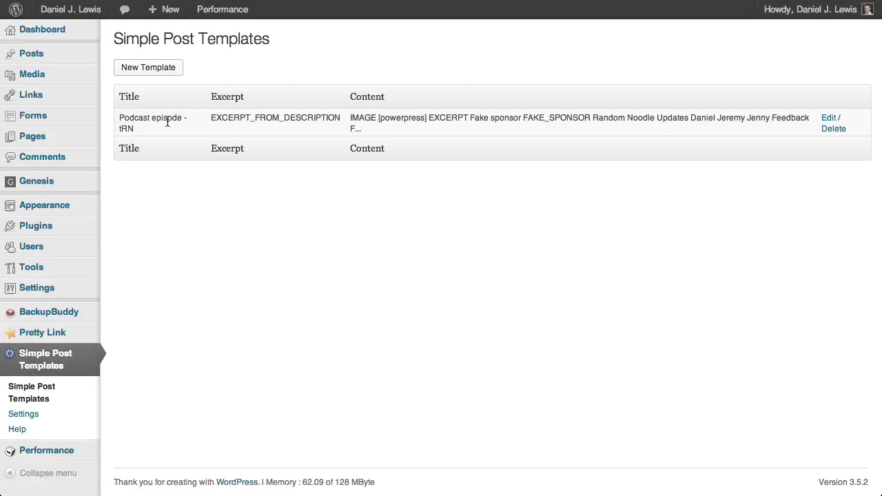
click(828, 118)
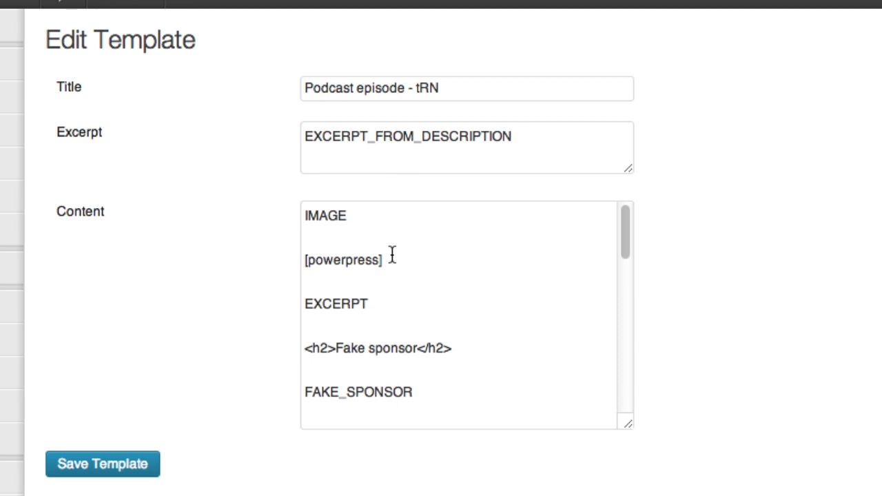
scroll(395, 267, down, 1)
scroll(395, 268, down, 15)
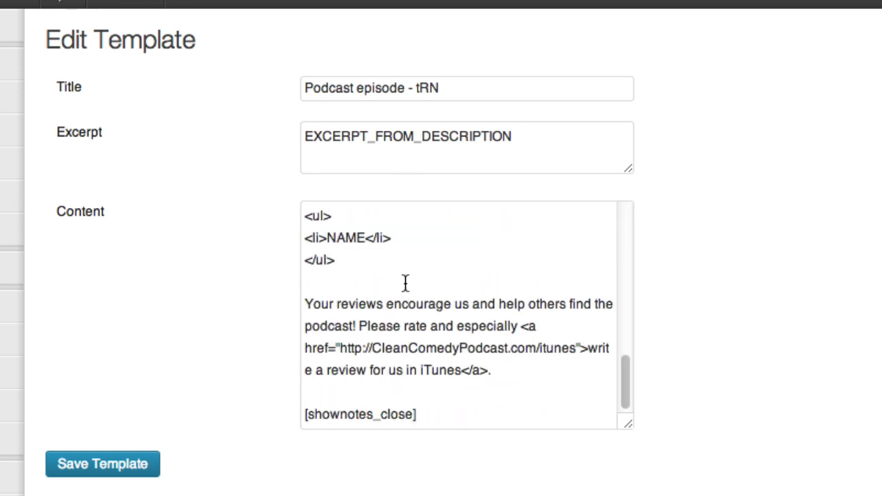
scroll(405, 282, up, 12)
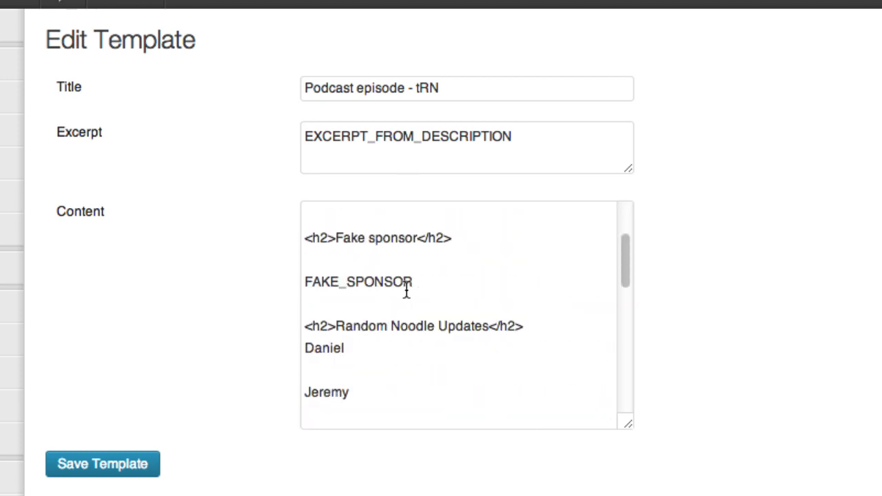
drag(337, 326, 285, 325)
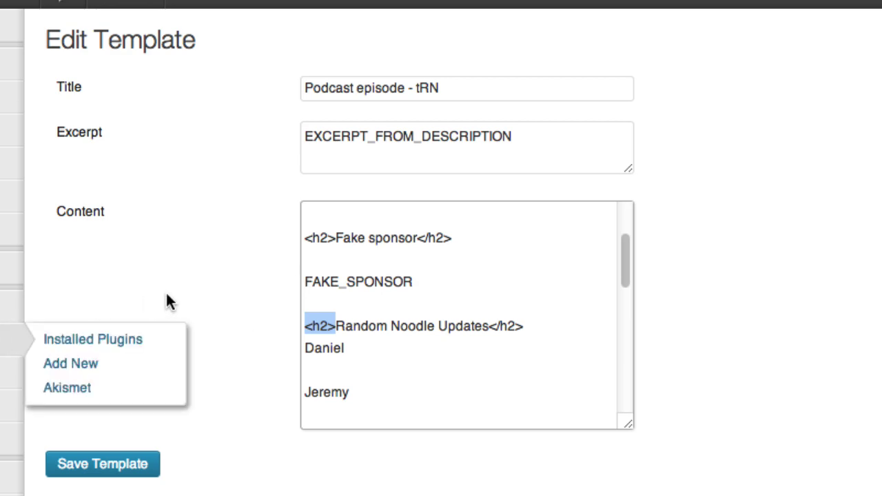
- Copy the squirrel episode post's full HTML source and paste it over the entire content of the Podcast episode - tRN template
scroll(447, 344, up, 1)
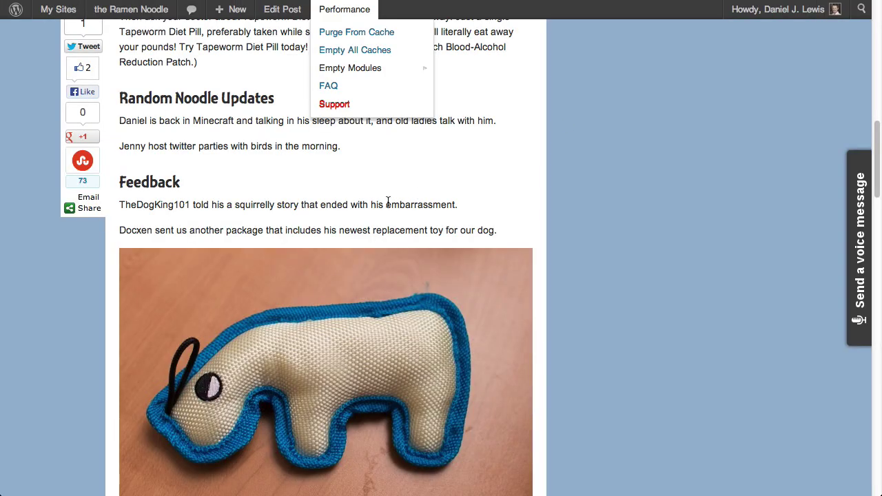
scroll(482, 230, up, 15)
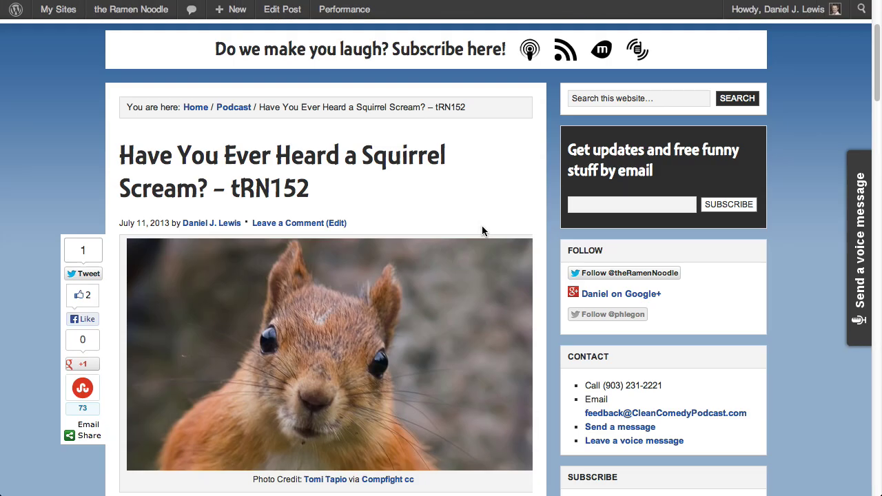
click(293, 11)
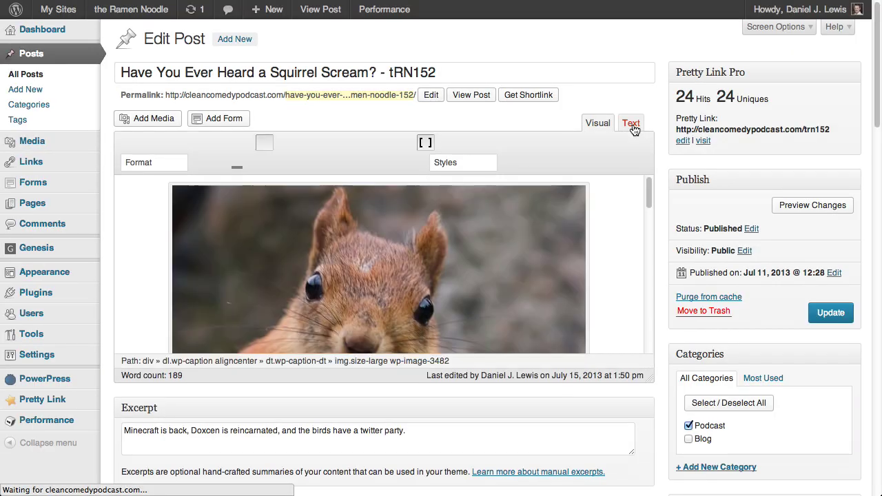
click(631, 124)
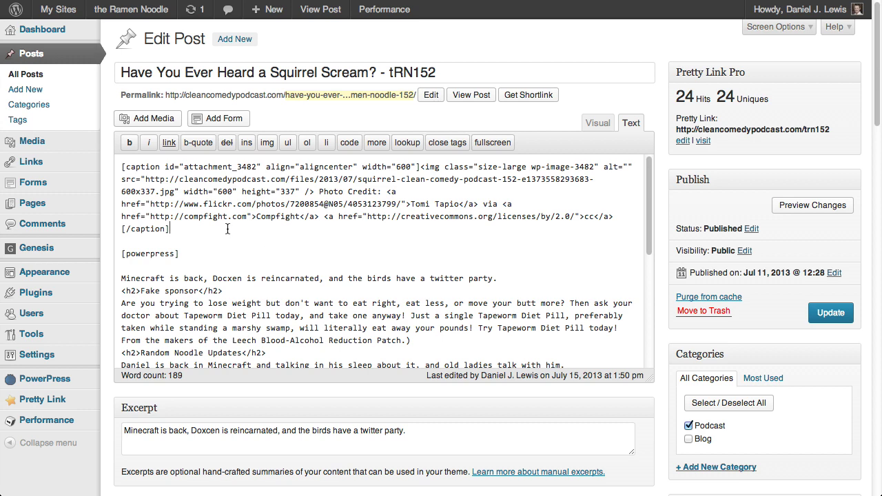
key(super+a)
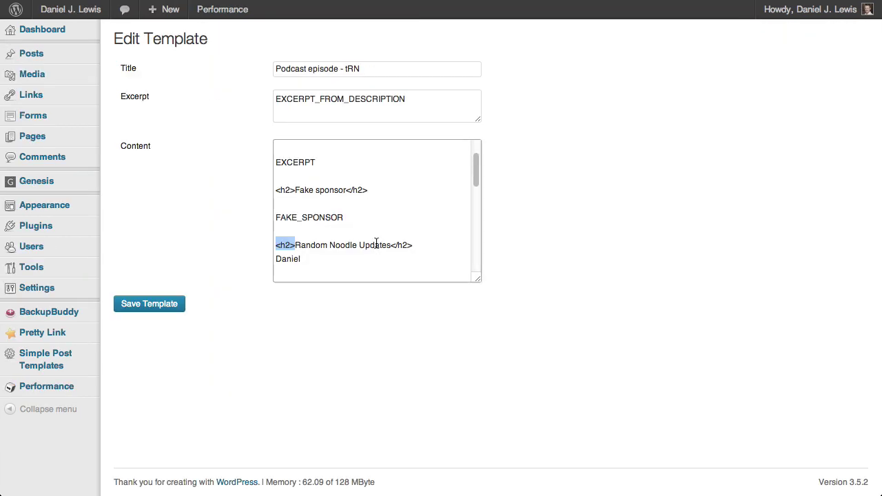
click(375, 245)
key(super+a)
key(super+v)
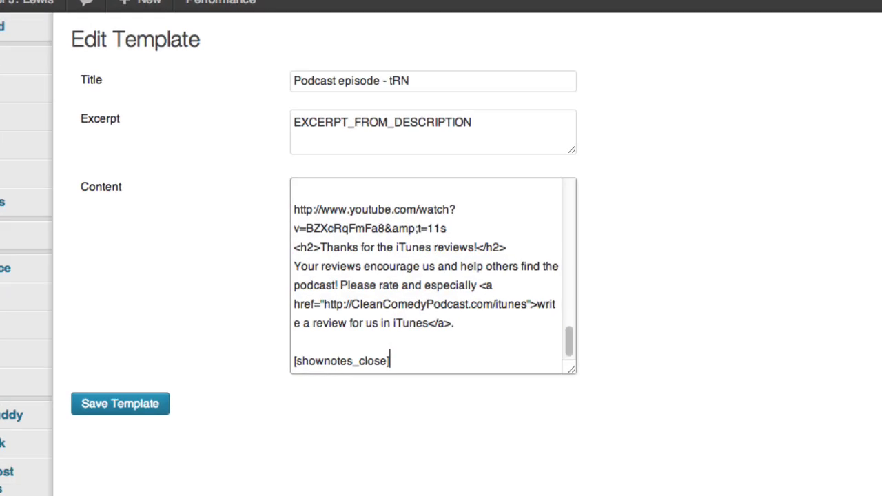
- Delete the template text from below the Noodles in the News heading through the iTunes review paragraph, plus the dog toy image code
scroll(398, 236, up, 3)
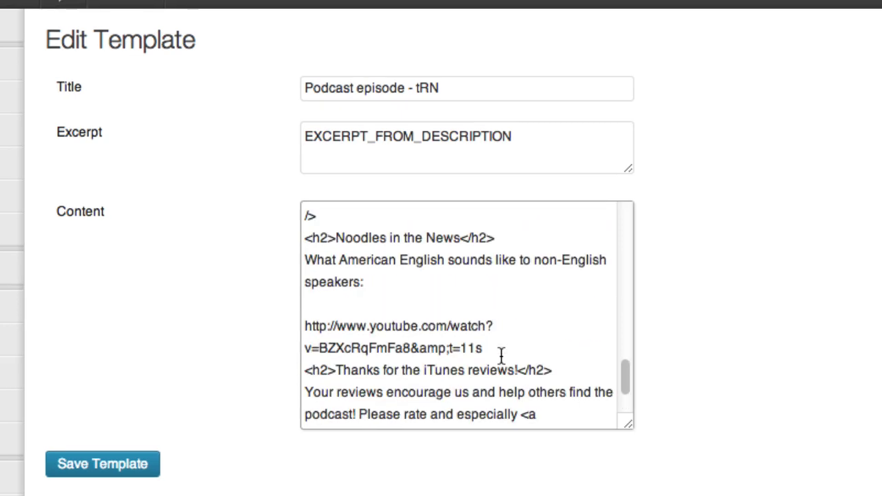
triple_click(365, 260)
drag(365, 260, 389, 375)
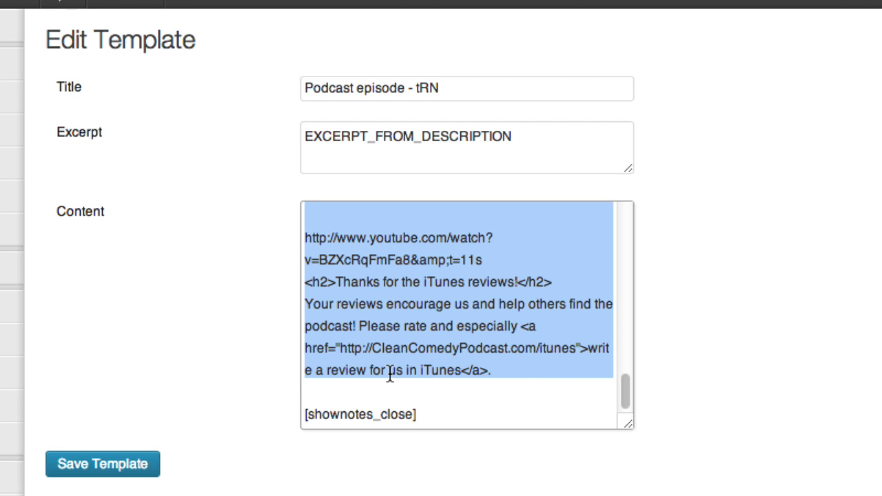
key(BackSpace)
scroll(394, 365, up, 1)
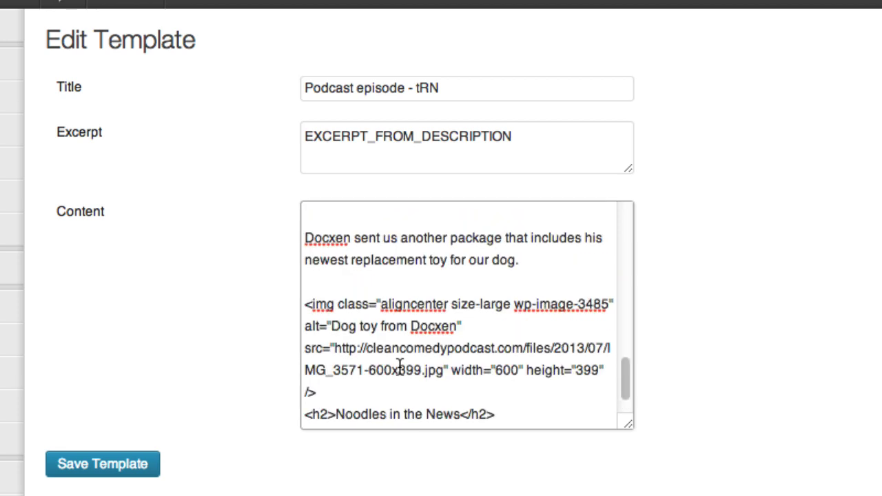
triple_click(374, 308)
key(BackSpace)
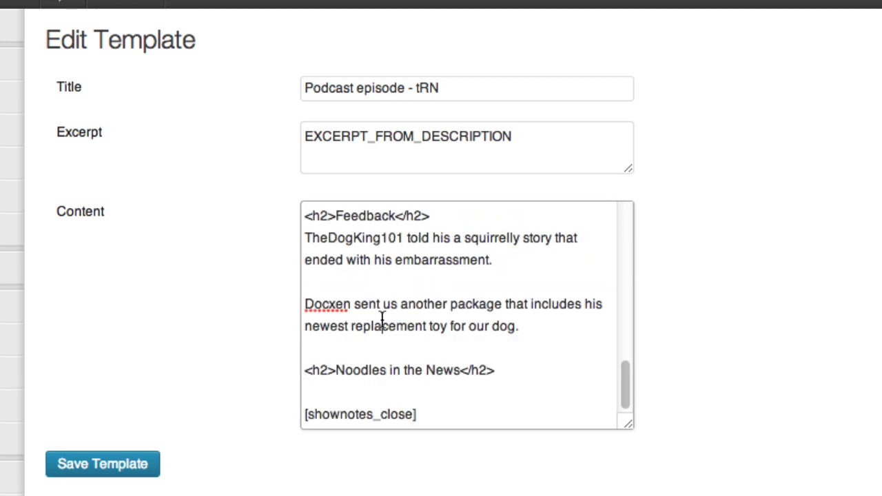
- Delete the episode-specific paragraphs under the Feedback and Random Noodle Updates headings, keeping both headings
triple_click(381, 319)
drag(382, 318, 372, 260)
key(BackSpace)
scroll(400, 304, up, 1)
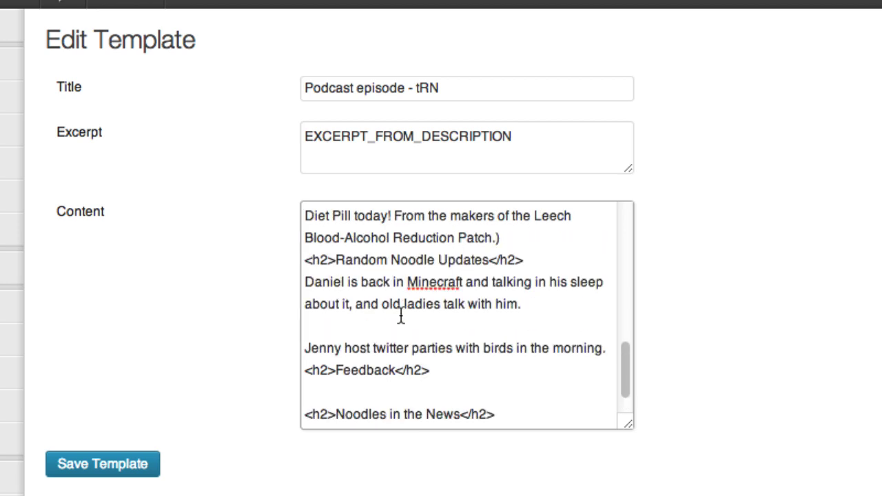
triple_click(404, 348)
drag(404, 348, 406, 295)
key(BackSpace)
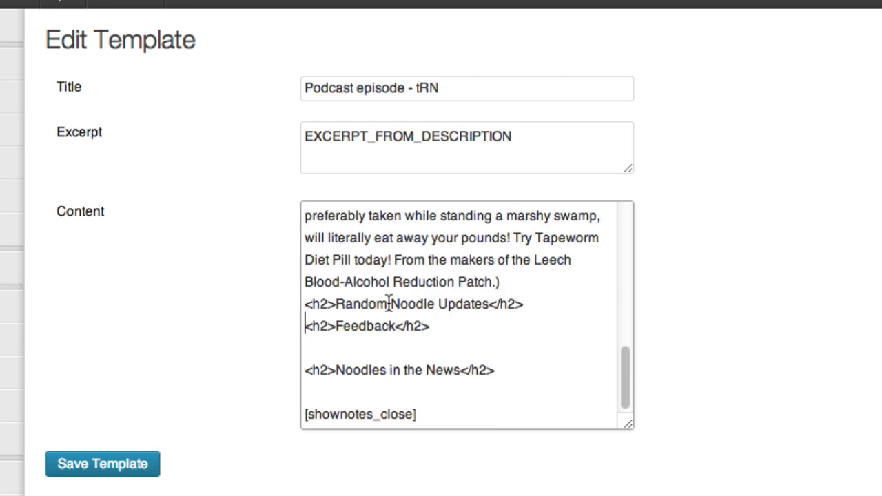
- Delete the Fake sponsor paragraph, the episode description and the captioned photo code, keeping [powerpress] and the Fake sponsor heading
scroll(389, 303, up, 4)
triple_click(409, 369)
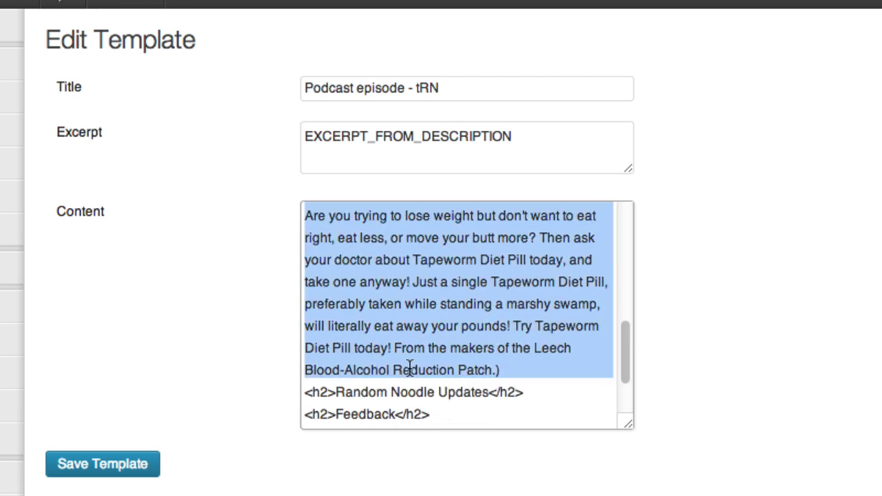
key(BackSpace)
scroll(410, 369, up, 4)
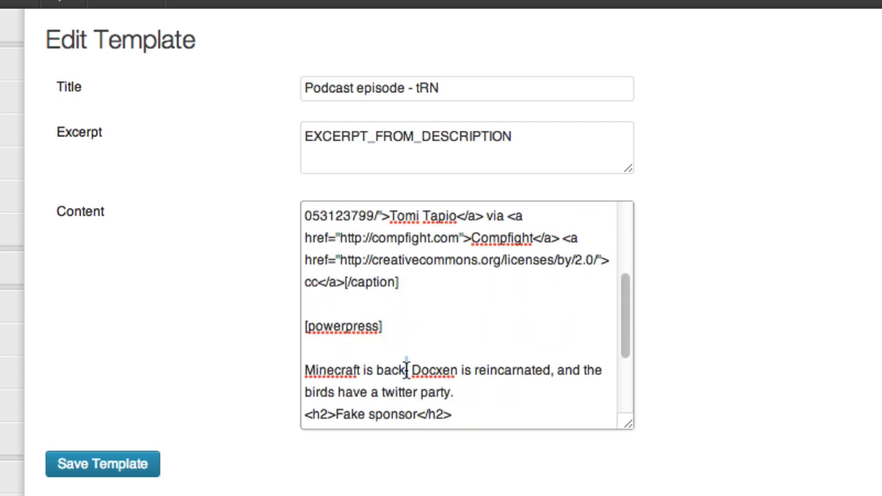
triple_click(407, 370)
key(BackSpace)
double_click(384, 282)
drag(384, 282, 357, 213)
key(BackSpace)
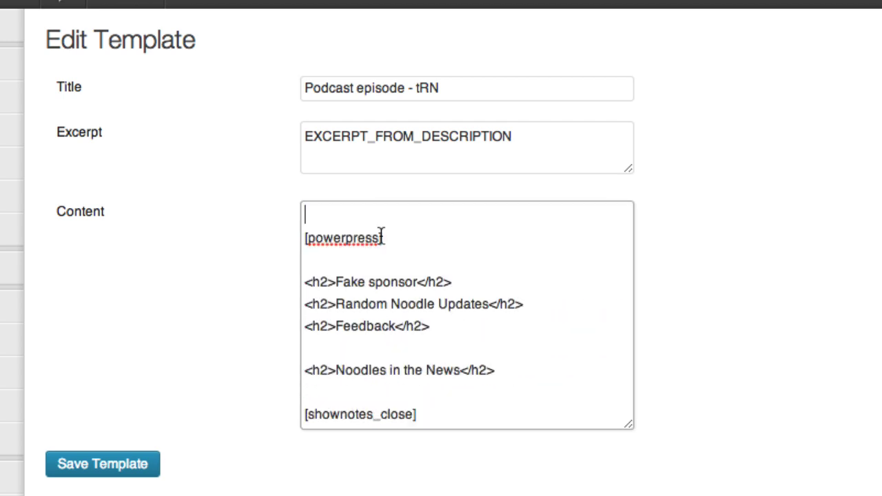
- Add the placeholder FAKE_SPONSOR below the Fake sponsor heading, with a blank line before and after it
click(483, 285)
key(Return)
key(Return)
text(F)
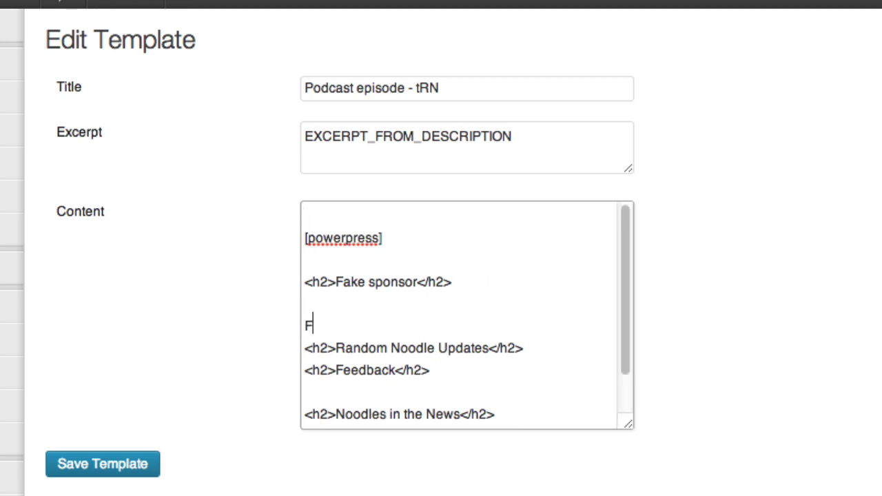
text(AKE_SPONSOR)
key(Return)
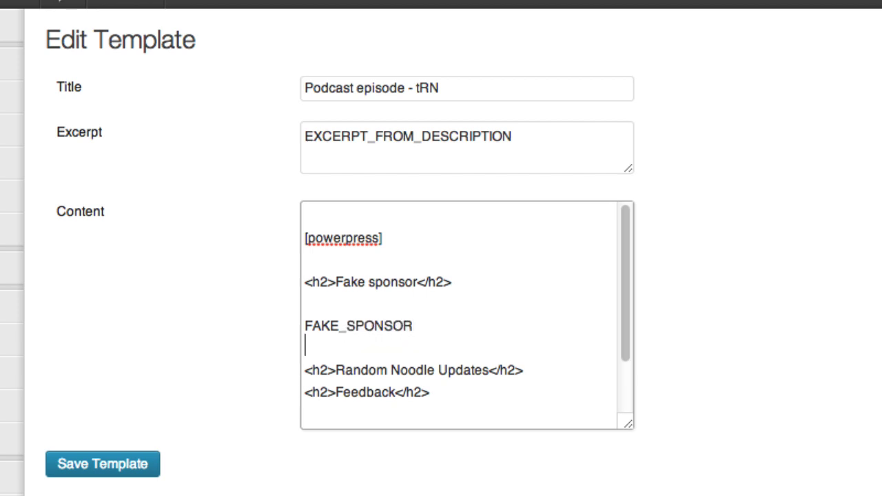
- Add the three hosts' first names as placeholders under Random Noodle Updates, then save the template
click(563, 372)
text(Jeremy  Jenny)
click(103, 463)
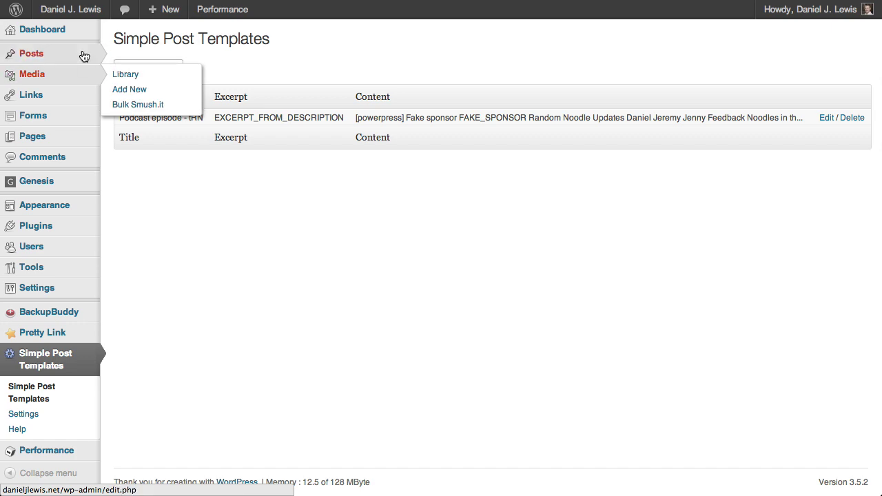
- Start a new post, load the Podcast episode - tRN template into it and look through the inserted content
click(139, 71)
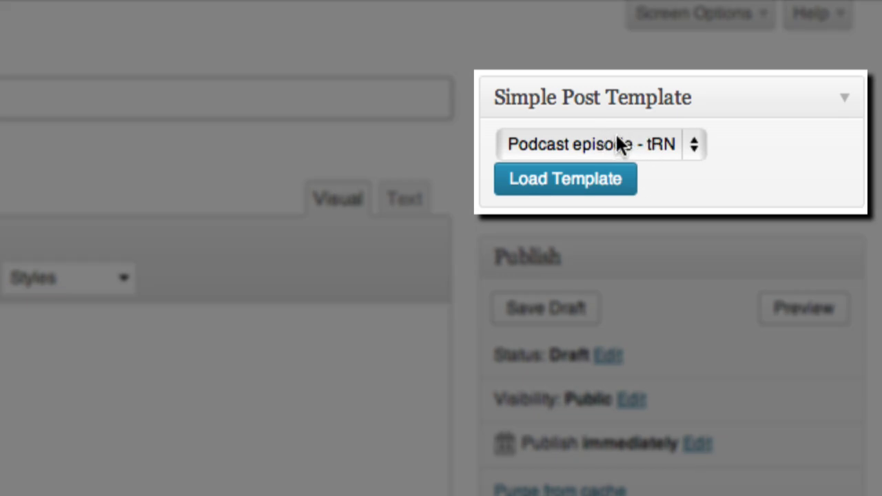
click(633, 138)
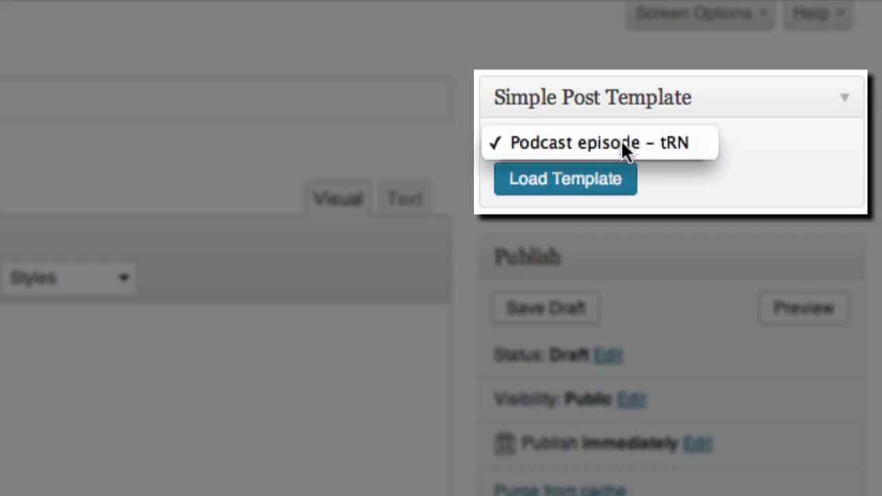
click(621, 142)
click(613, 185)
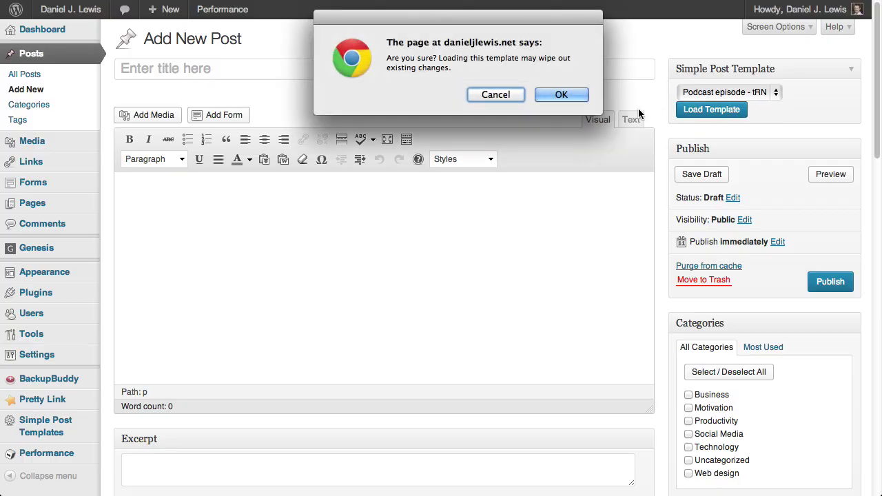
click(574, 95)
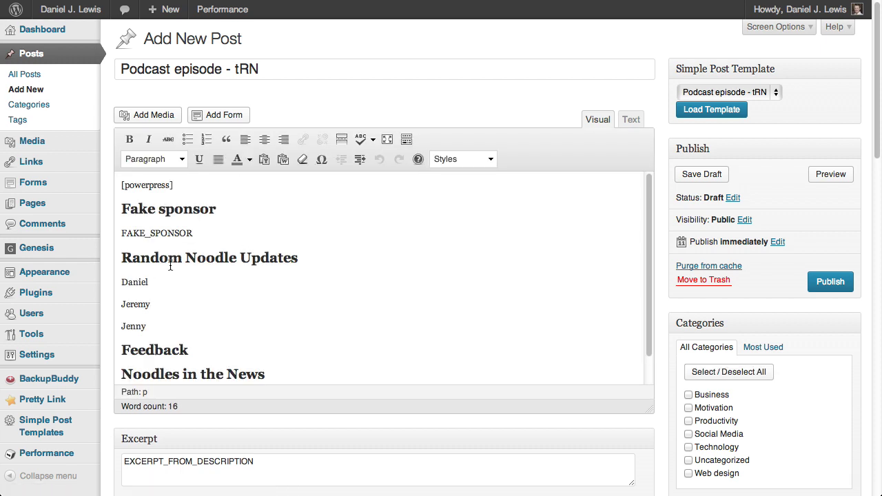
scroll(202, 306, down, 1)
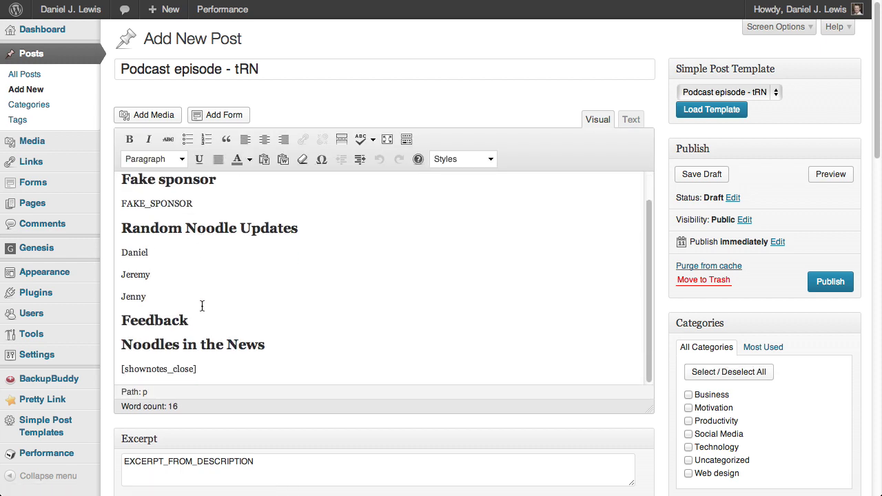
scroll(202, 305, up, 1)
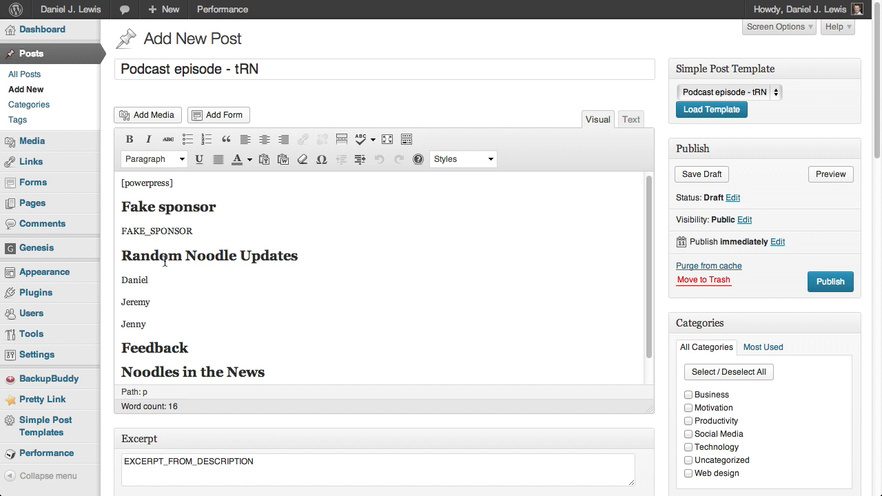
- Delete the Feedback heading from the new post, leaving the hosts' names directly above Noodles in the News
double_click(175, 232)
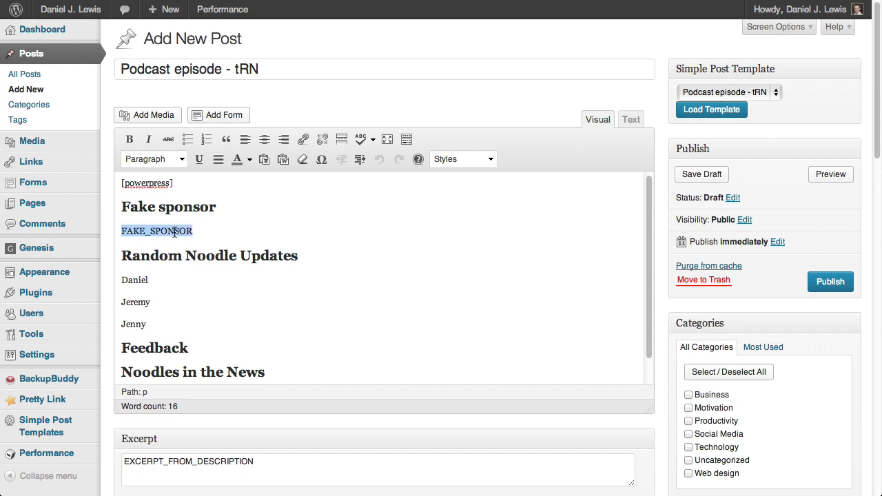
click(207, 329)
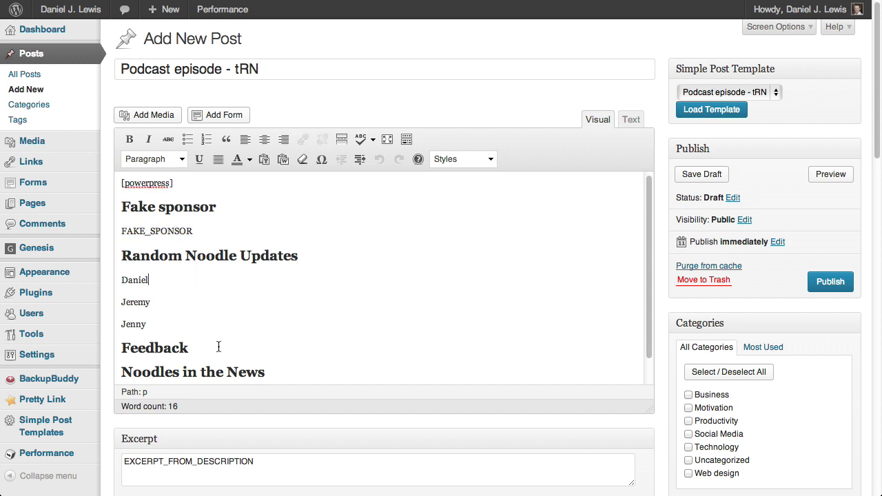
scroll(218, 346, down, 3)
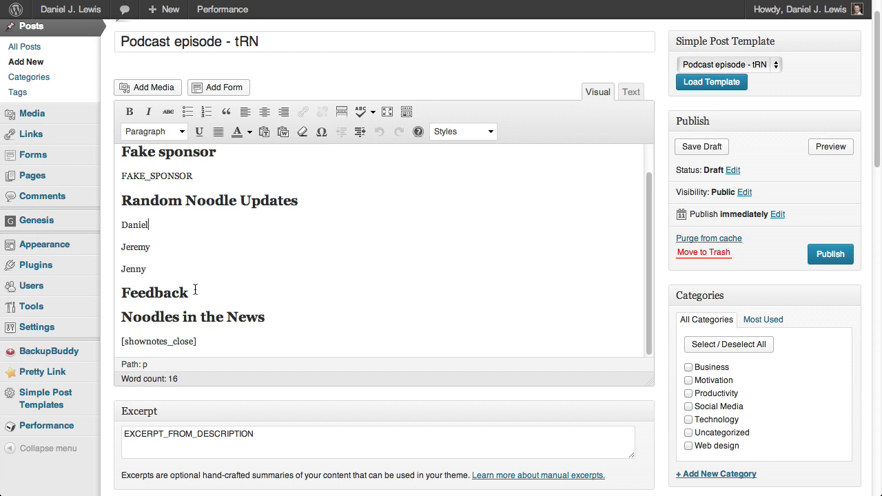
drag(189, 297, 114, 294)
key(BackSpace)
key(BackSpace)
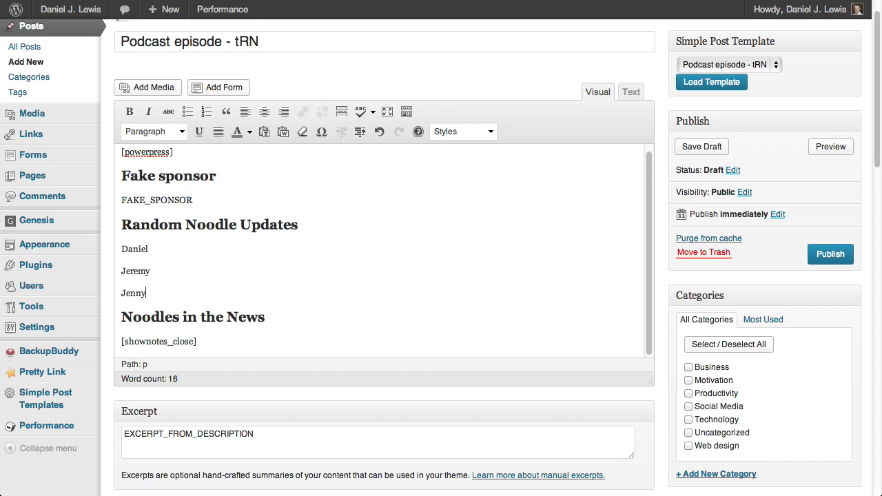
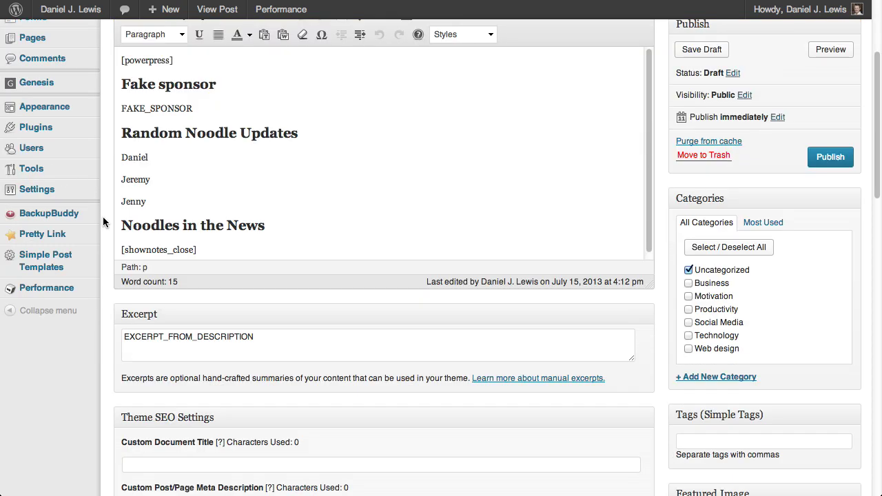
- In the Pretty Link Pro page and post options, enable automatic Pretty Links for both Posts and Pages, and save
mouse_move(77, 242)
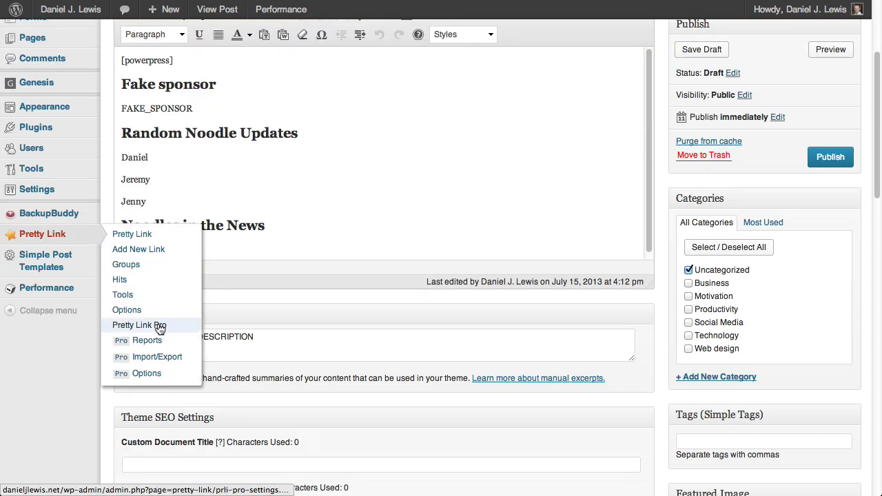
click(173, 378)
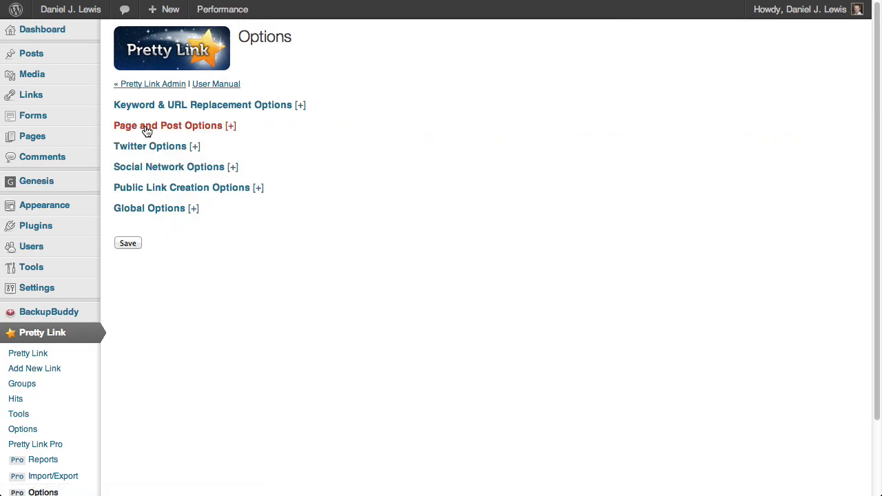
click(147, 130)
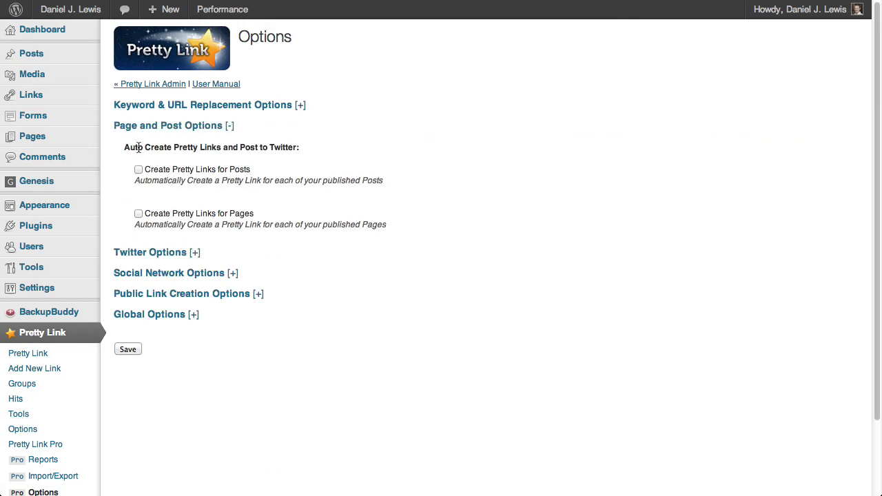
click(138, 169)
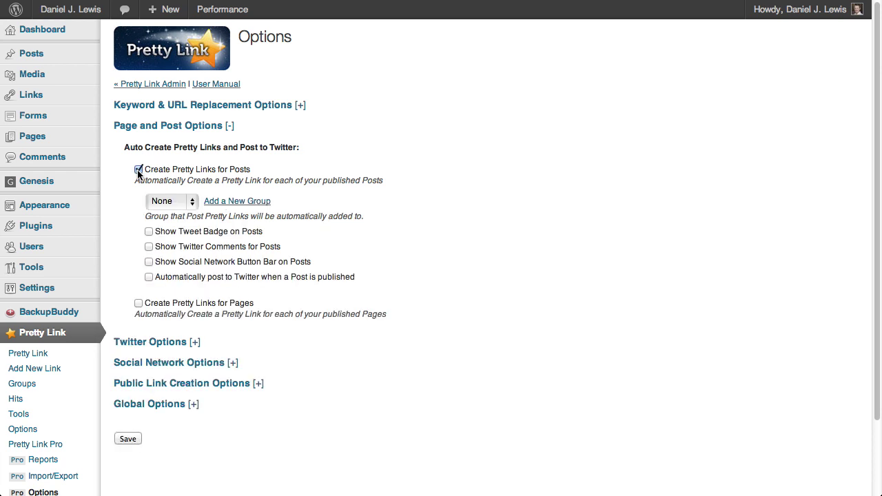
click(138, 303)
scroll(110, 399, down, 3)
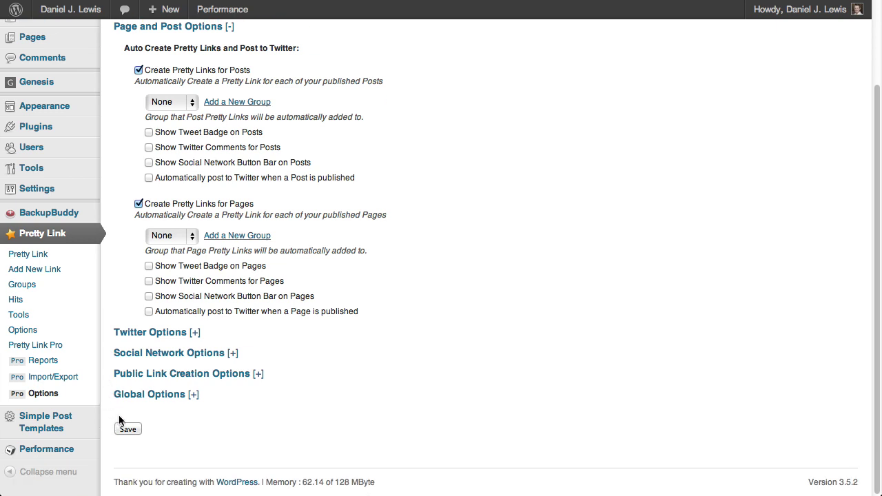
click(128, 429)
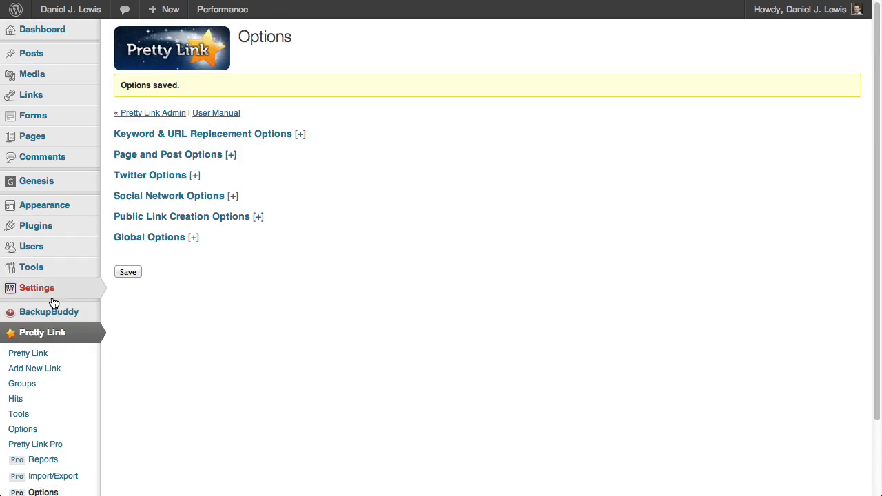
- Enable Keywords and URL Pretty Link Automatic Replacement in the Pretty Link Pro options and save
click(176, 137)
click(126, 156)
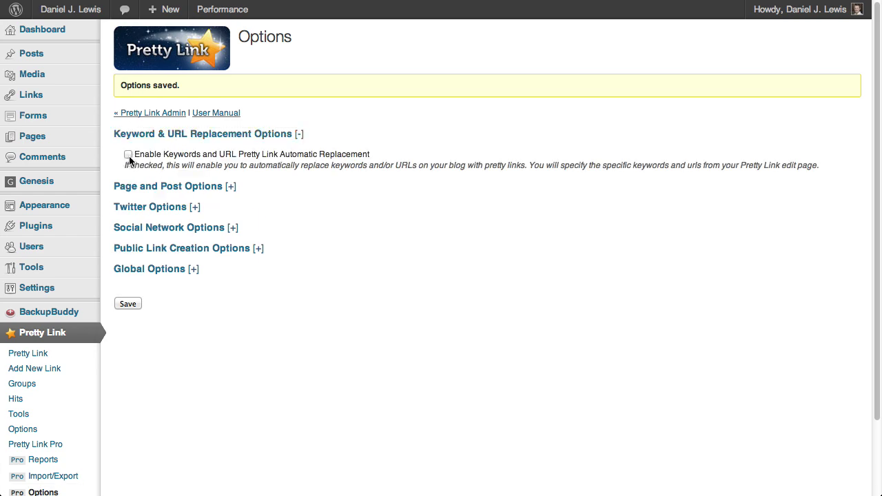
scroll(135, 239, down, 1)
scroll(135, 234, down, 8)
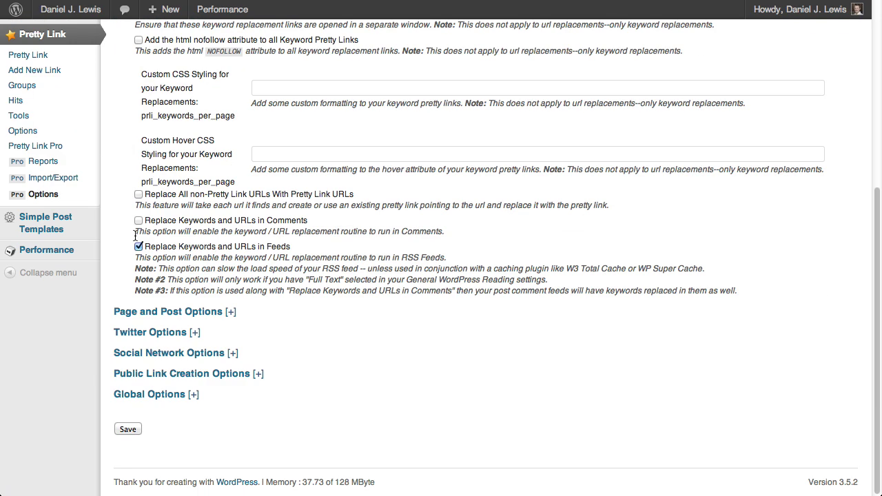
click(127, 428)
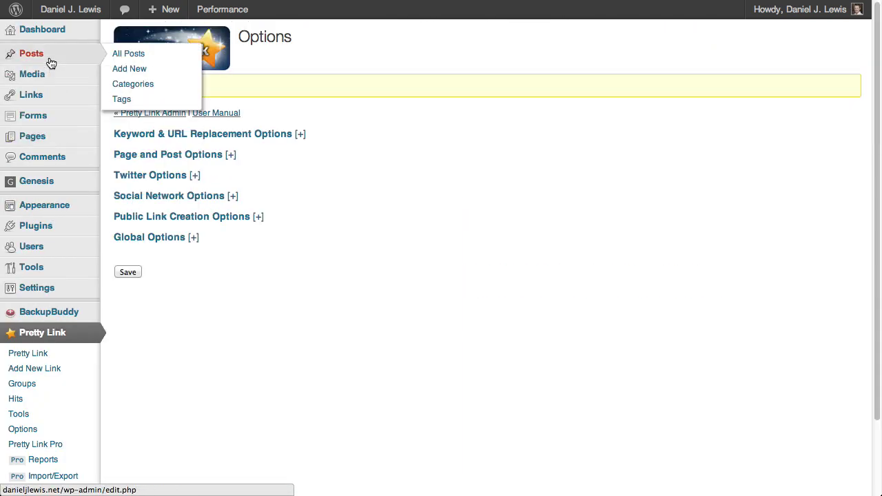
- Open the Podcast episode – tRN draft, set its Pretty Link slug to 1, and save the draft
click(127, 56)
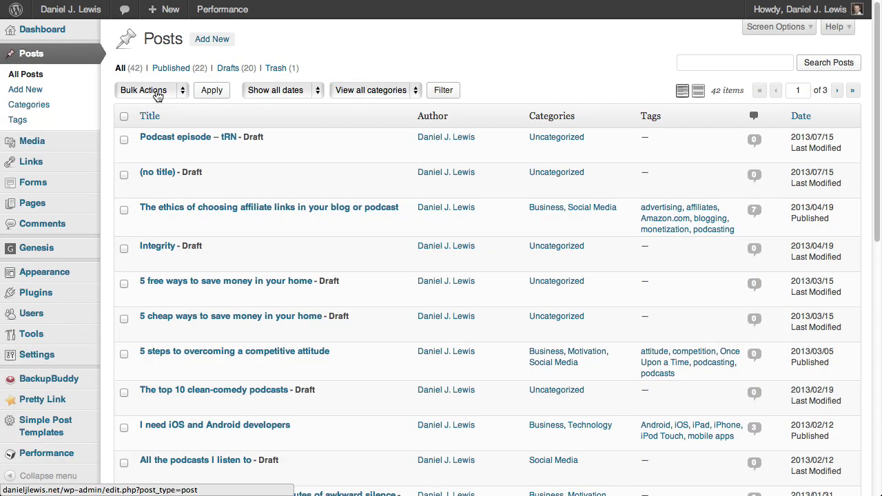
click(168, 109)
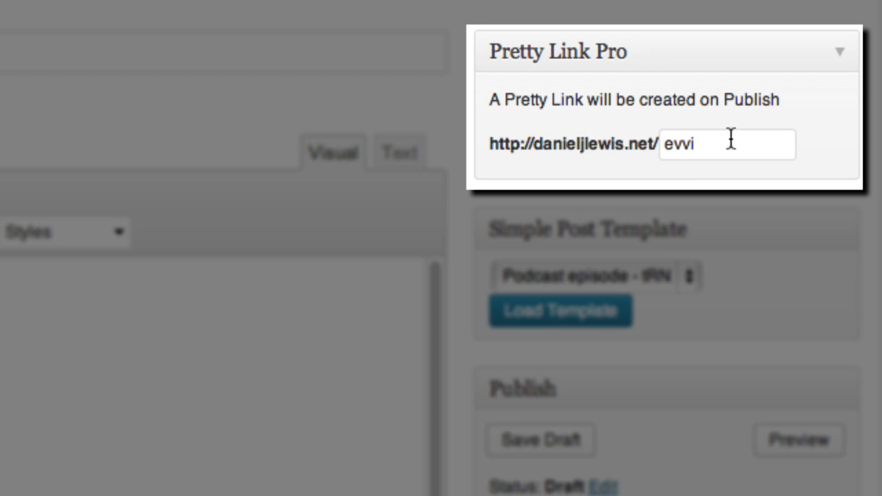
drag(746, 140, 622, 127)
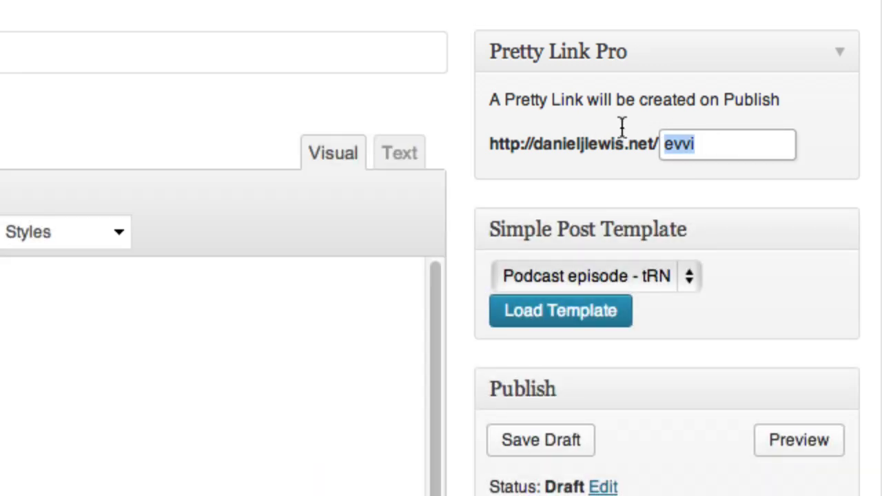
text(1)
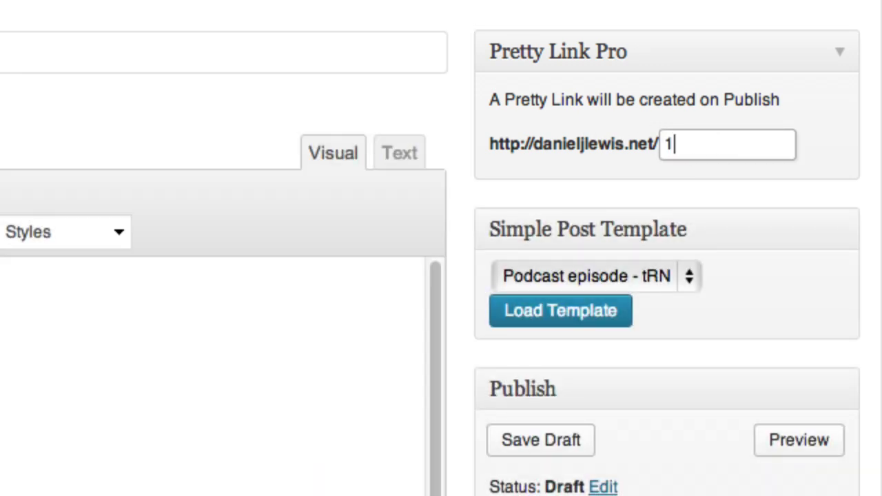
click(539, 445)
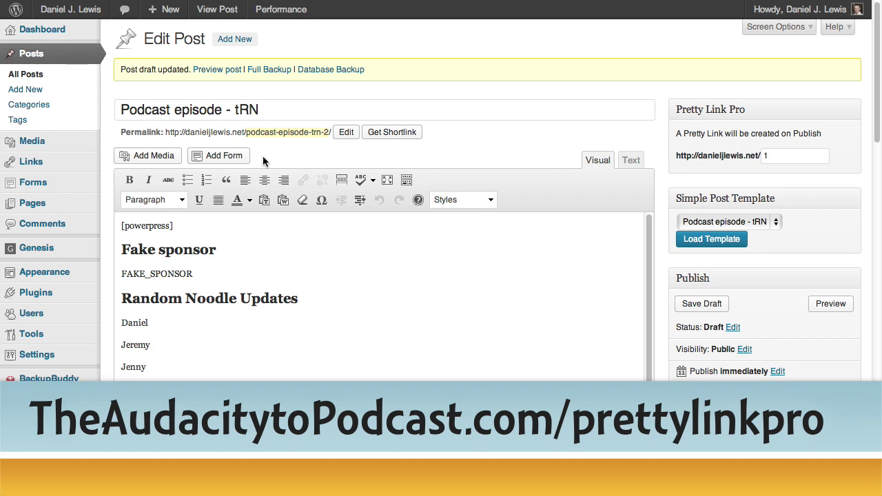
- Examine the Pretty Link list and the keyword replacement setting in the Amazon link's advanced options
mouse_move(49, 399)
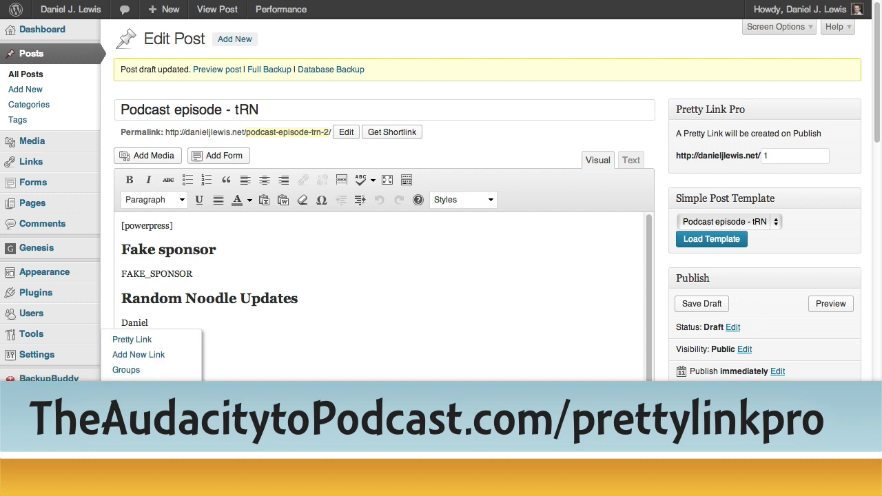
click(158, 342)
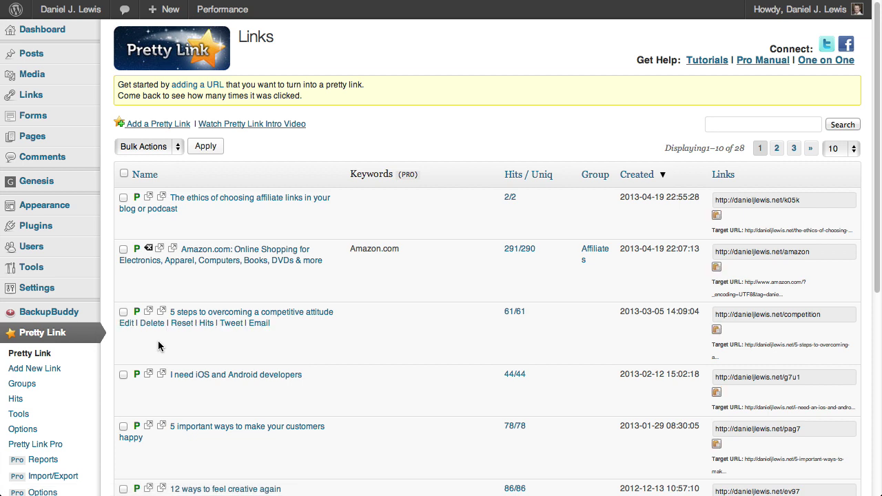
mouse_move(186, 290)
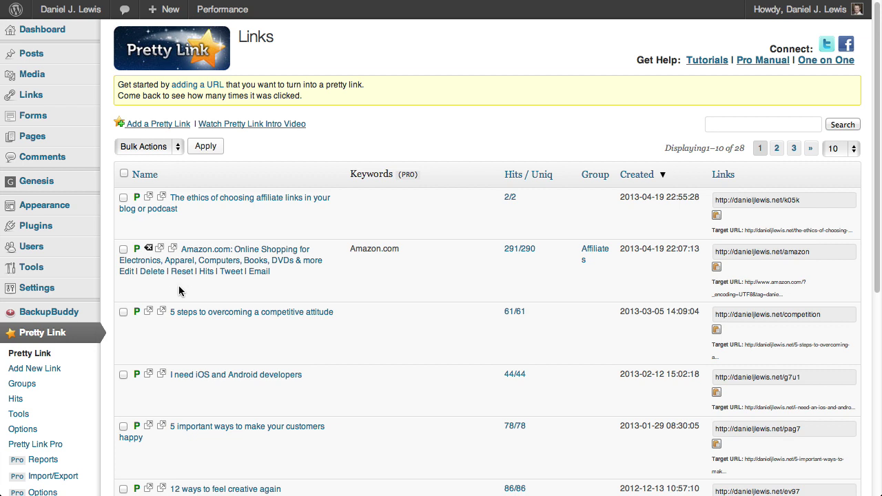
click(133, 276)
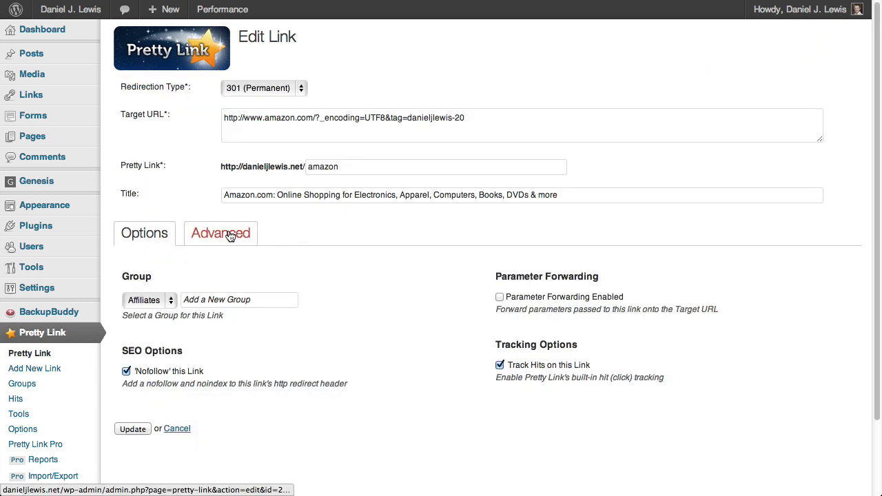
click(224, 235)
click(257, 307)
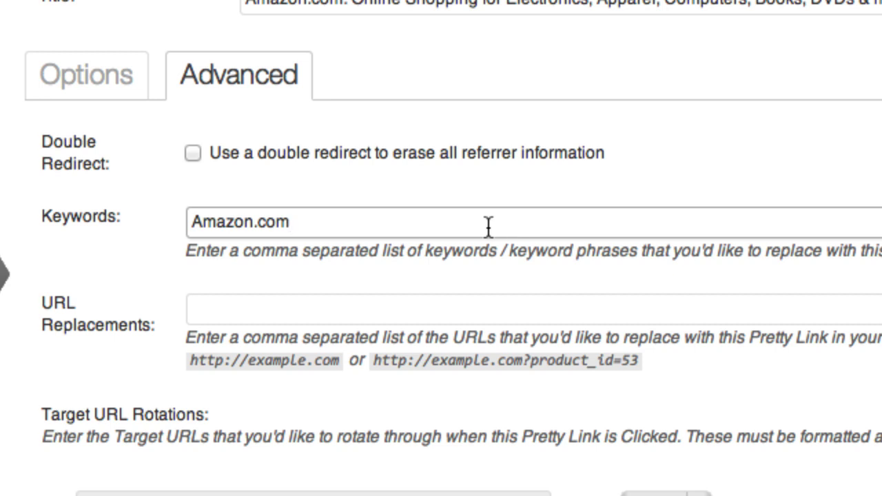
drag(338, 222, 117, 215)
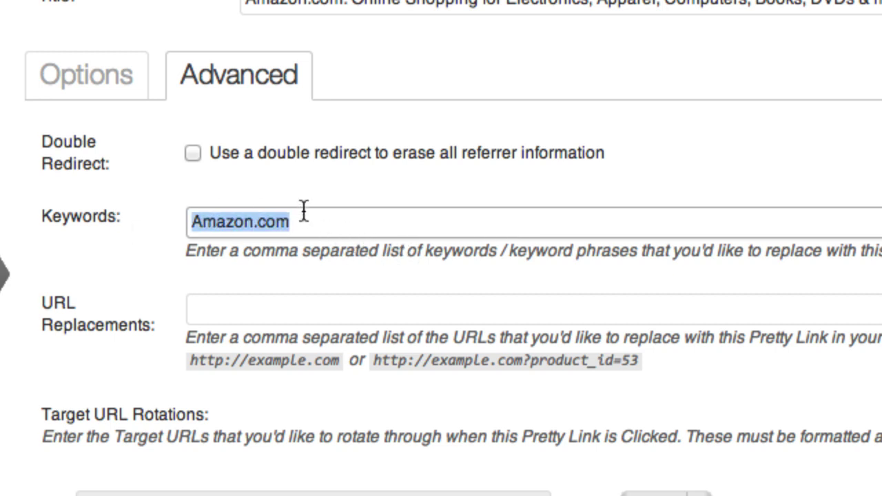
click(381, 217)
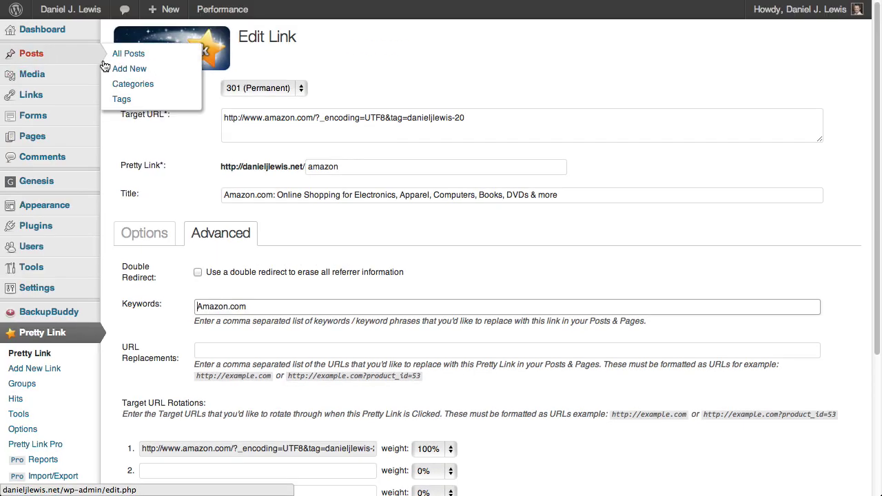
- Reopen the Podcast episode – tRN draft and add Amazon.com after the first host's name under Random Noodle Updates
click(116, 55)
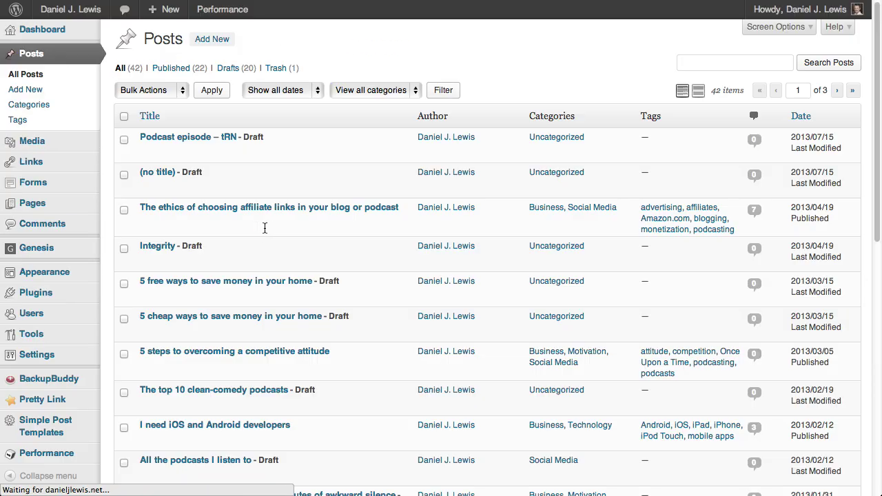
click(214, 137)
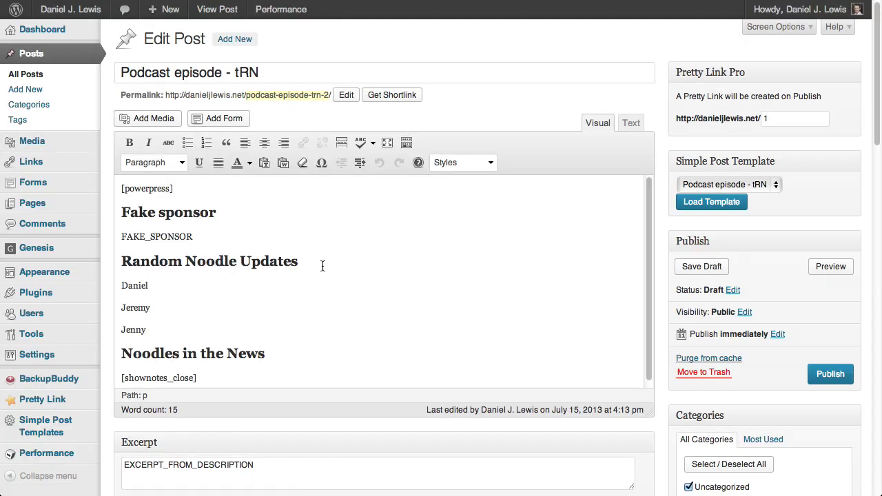
click(321, 265)
click(290, 279)
text(w)
key(BackSpace)
text(Amazon.com)
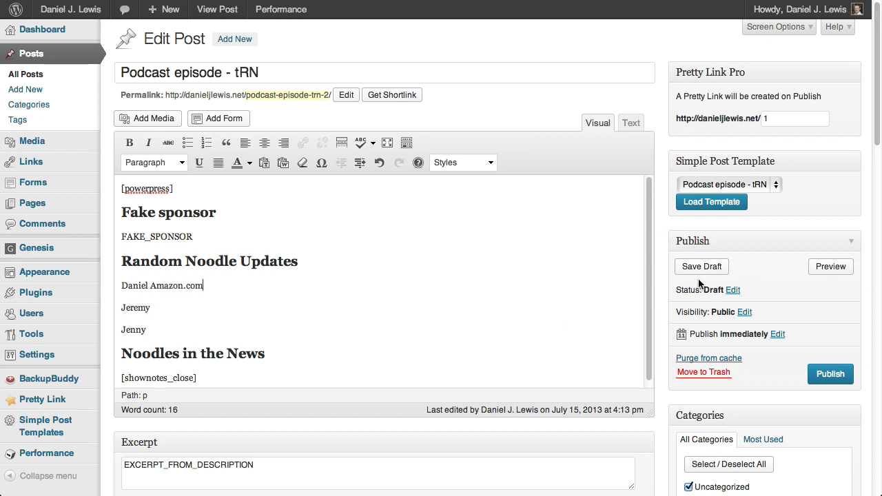
- Preview the post to check the link on Amazon.com, and close the preview
click(852, 270)
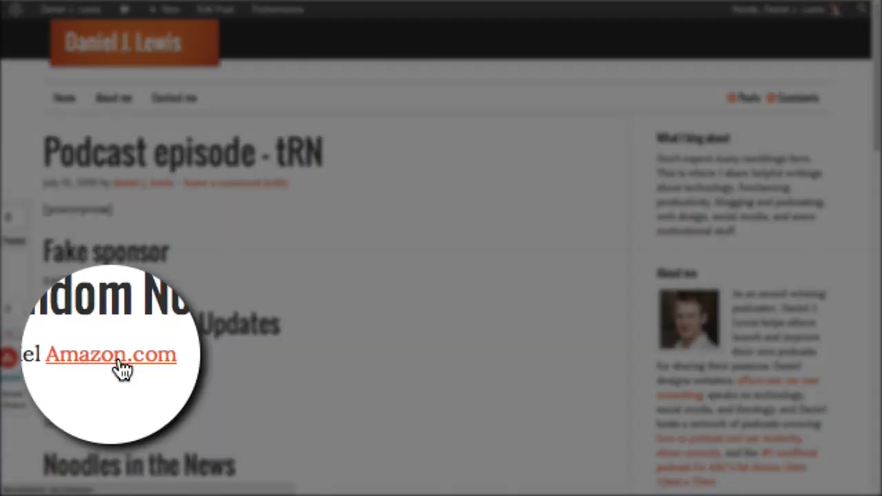
mouse_move(94, 358)
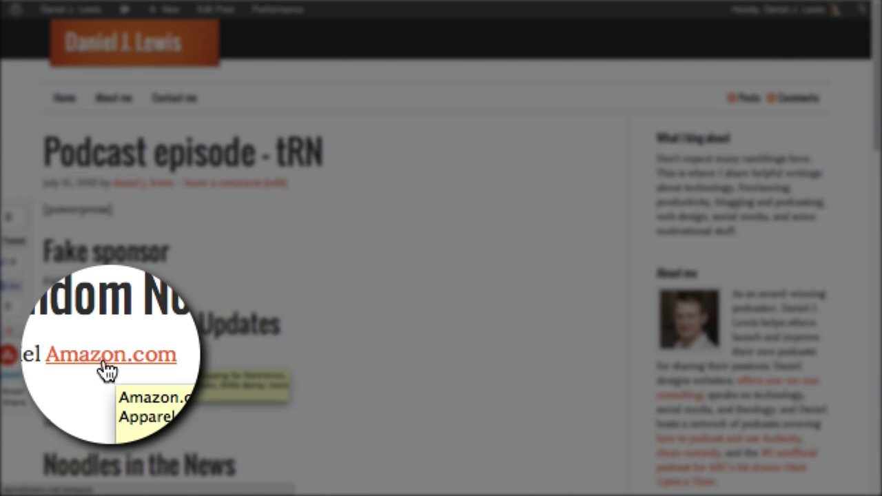
key(ctrl+w)
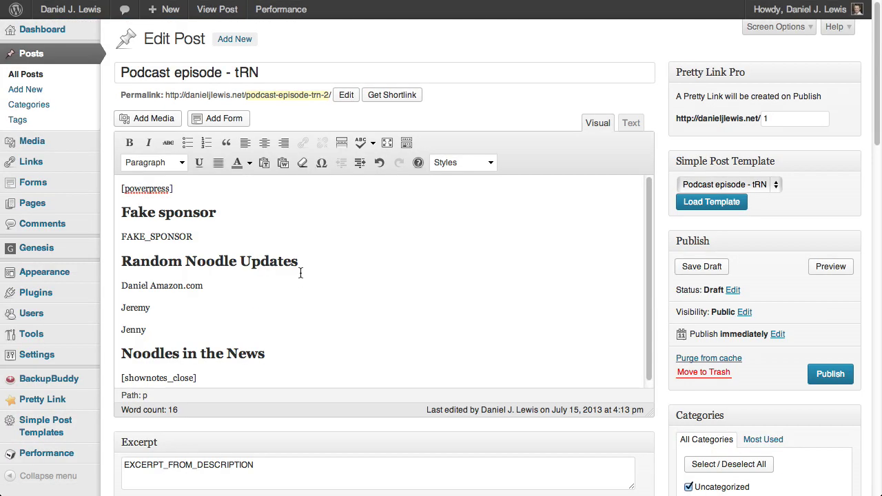
double_click(176, 287)
drag(176, 286, 203, 286)
click(303, 142)
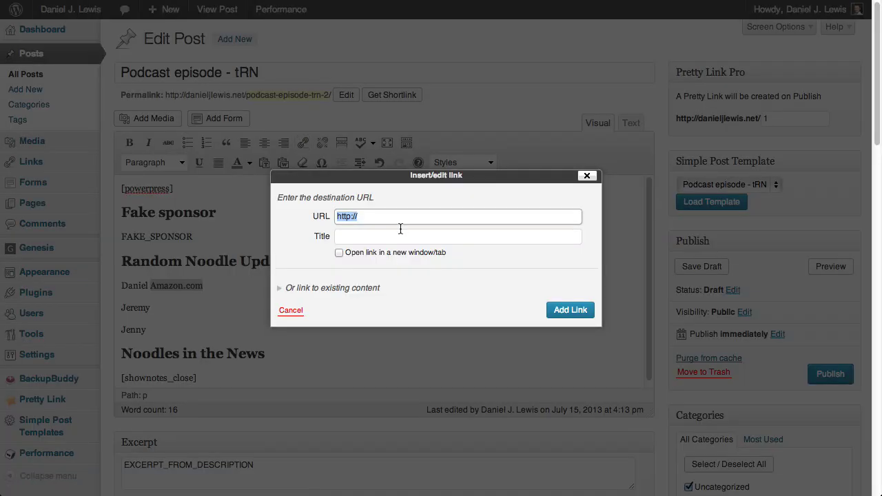
key(Right)
click(586, 177)
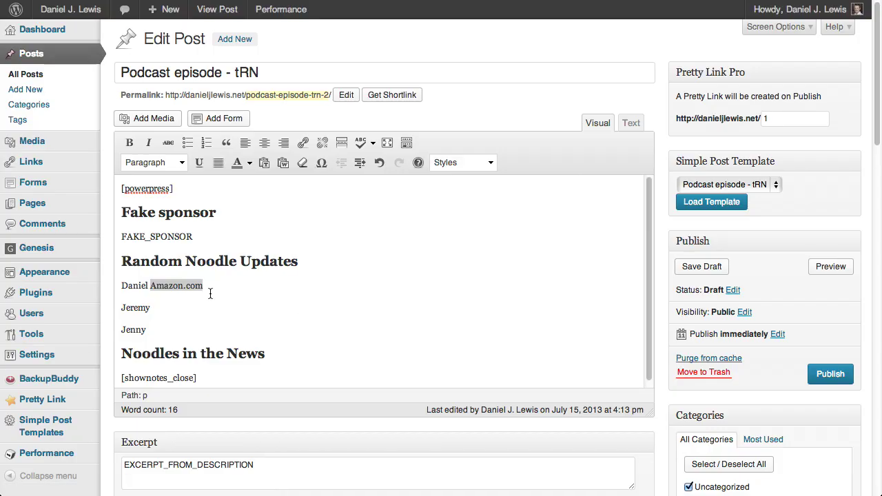